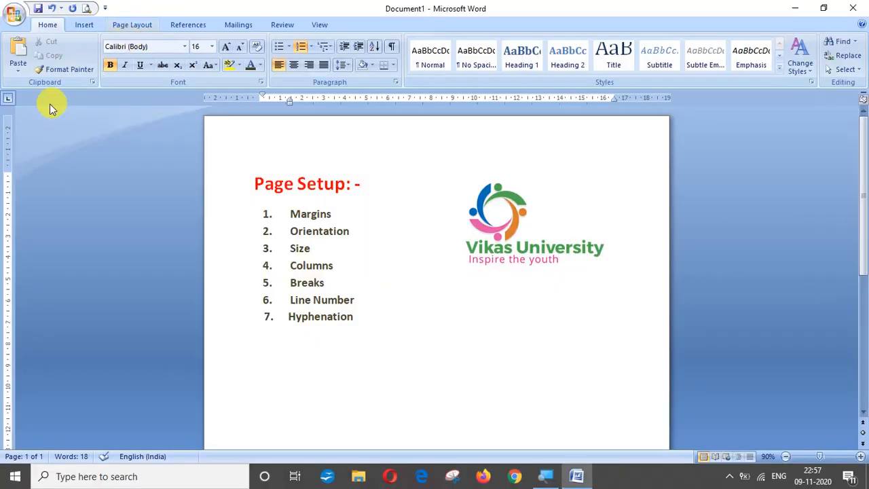
# Step: Apply the Normal margins preset to the document
pyautogui.click(141, 27)
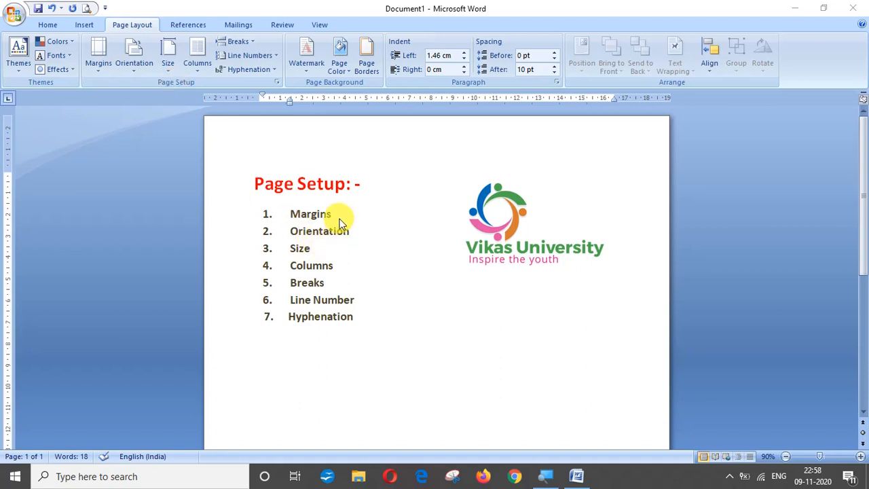
pyautogui.moveTo(289, 214); pyautogui.dragTo(340, 214)
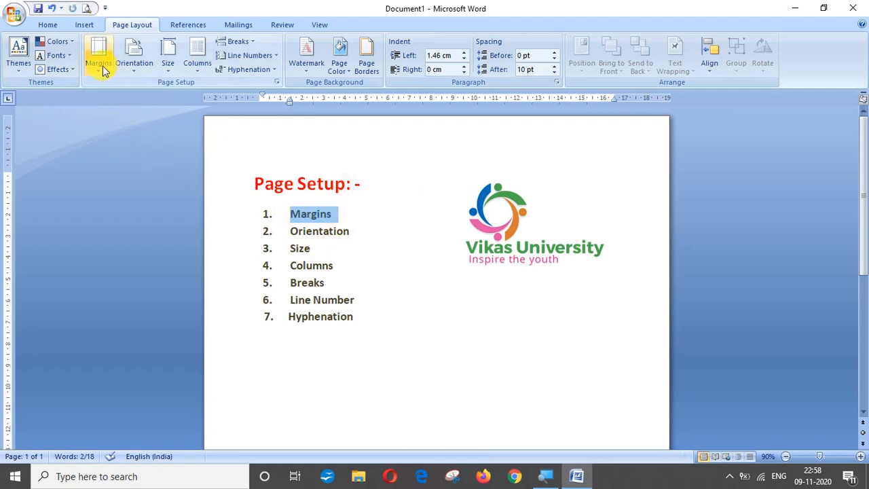
pyautogui.click(100, 70)
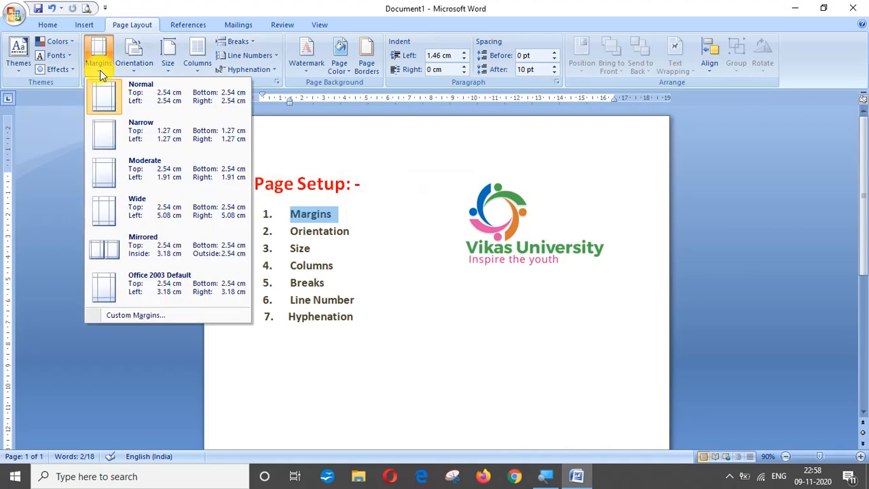
pyautogui.click(137, 95)
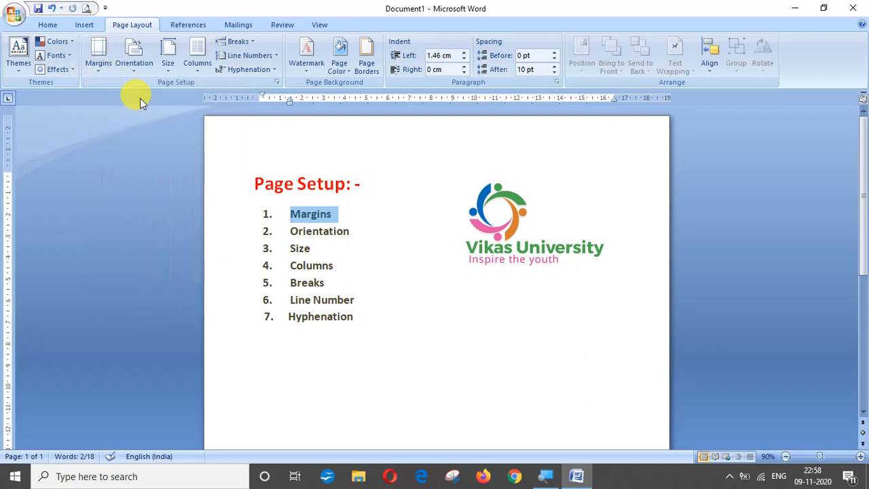
# Step: Try the Narrow margins preset, followed by the Wide preset
pyautogui.click(100, 54)
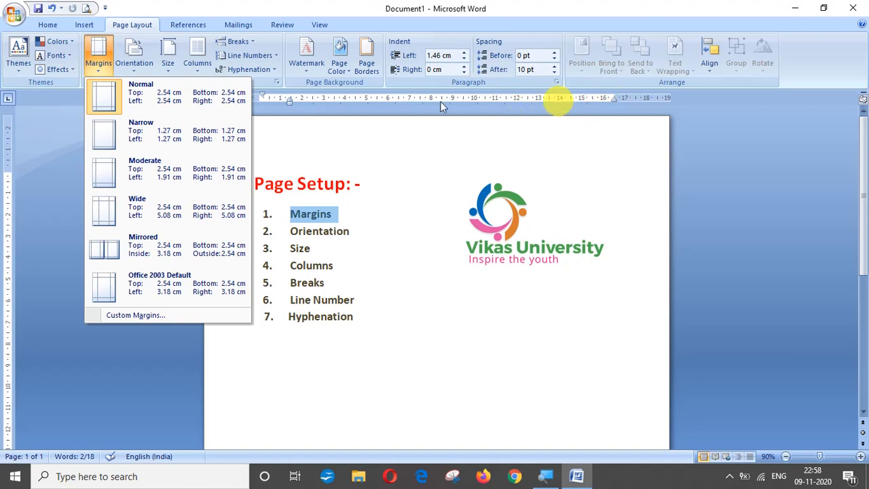
pyautogui.click(132, 140)
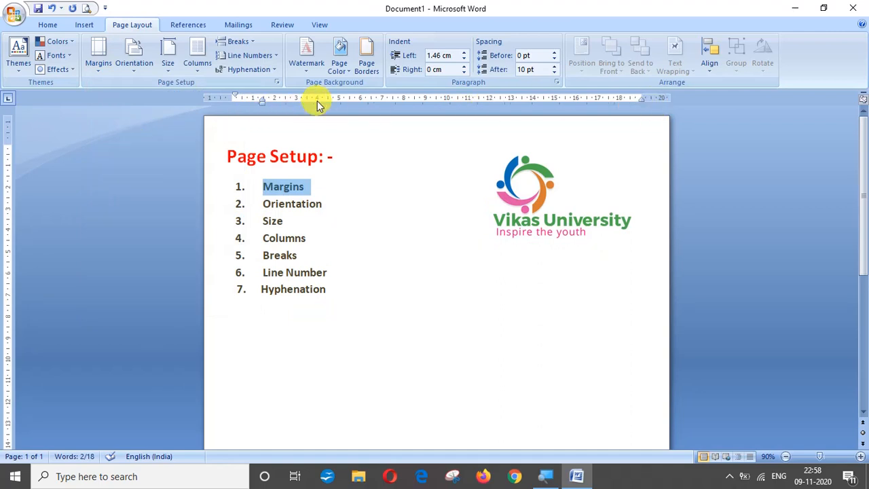
pyautogui.click(100, 64)
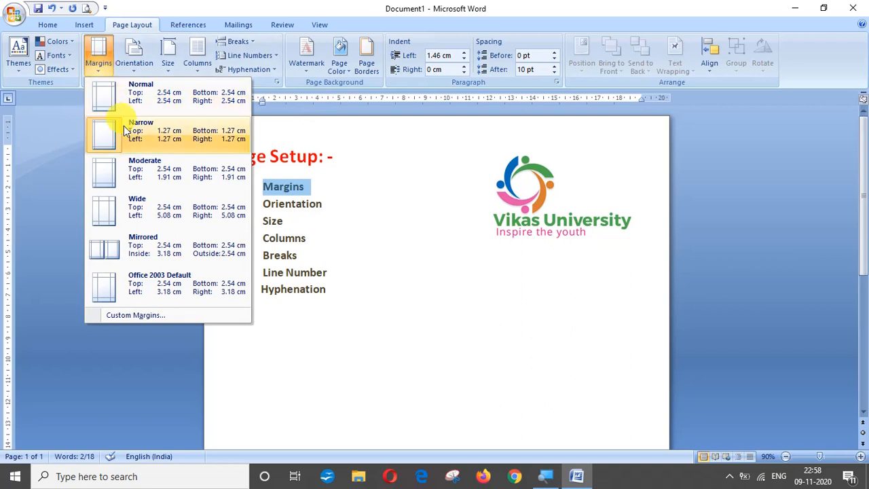
pyautogui.click(134, 216)
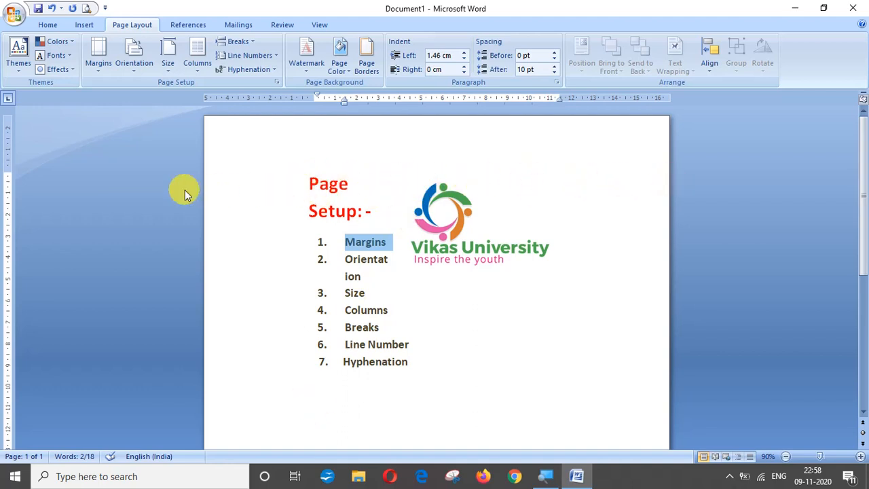
# Step: Switch the page margins to Narrow and return them to the Normal preset
pyautogui.click(101, 71)
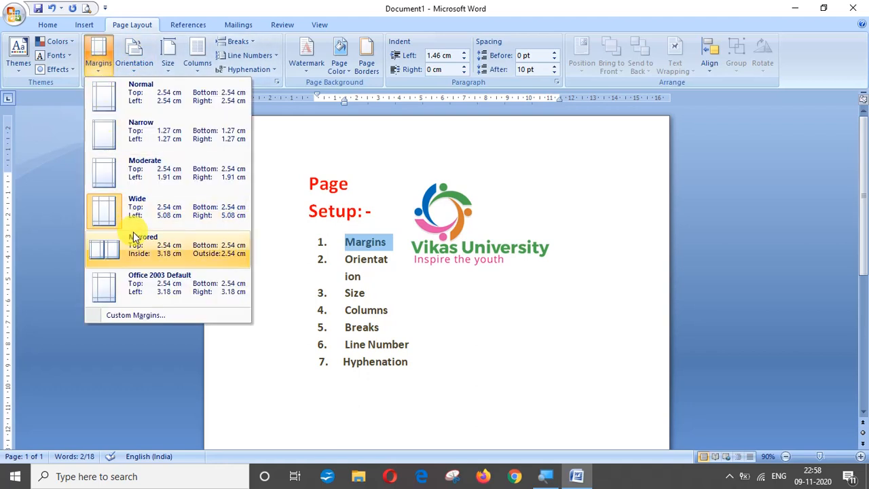
pyautogui.click(140, 135)
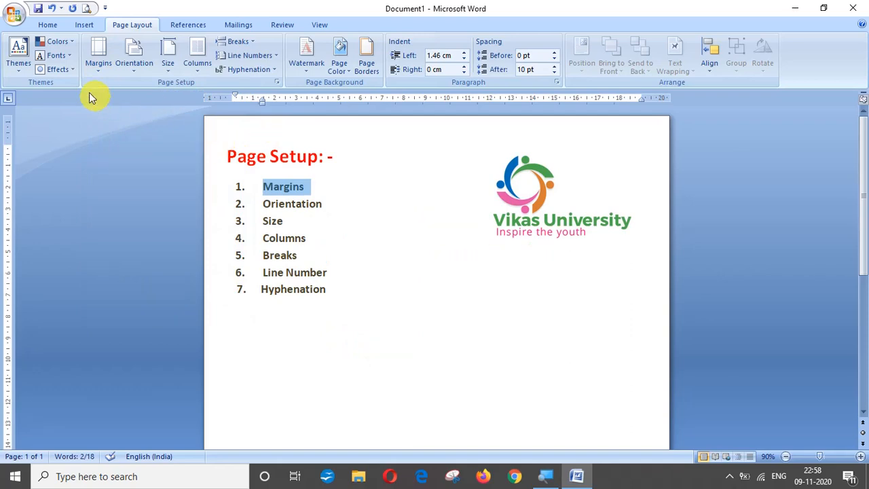
pyautogui.click(96, 61)
pyautogui.click(115, 97)
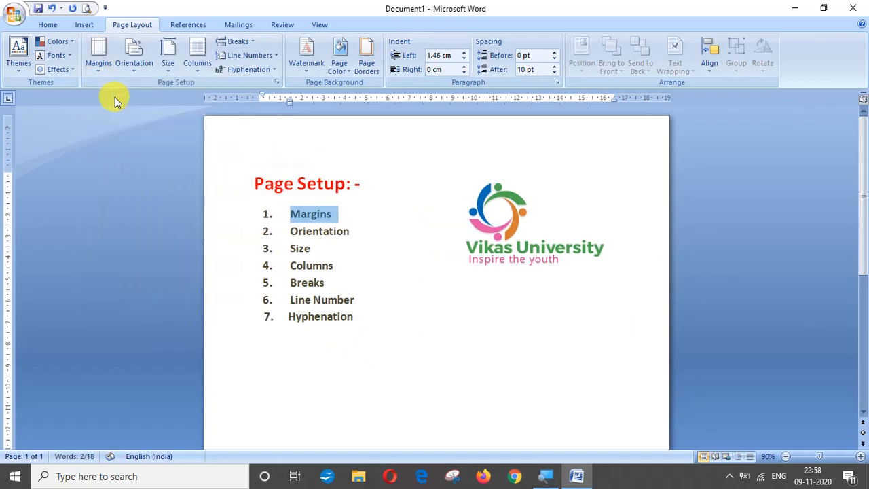
# Step: Open the custom margins settings and reposition the Page Setup dialog over the document
pyautogui.click(101, 65)
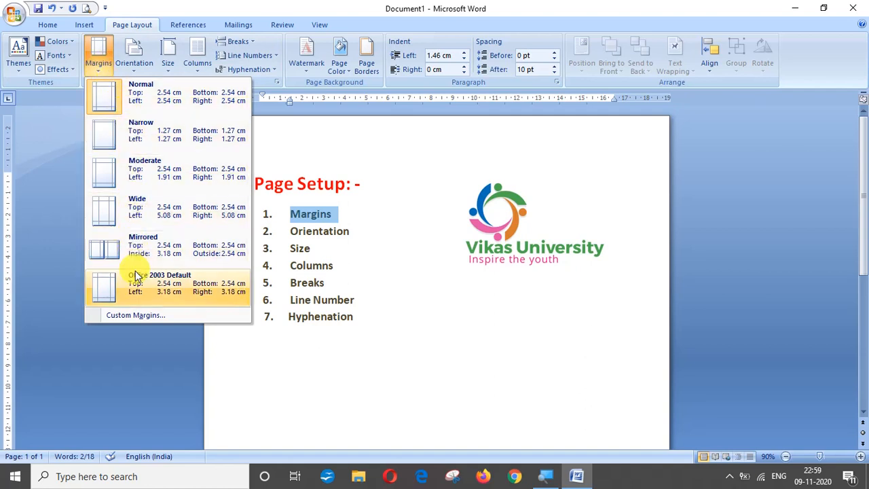
pyautogui.click(163, 316)
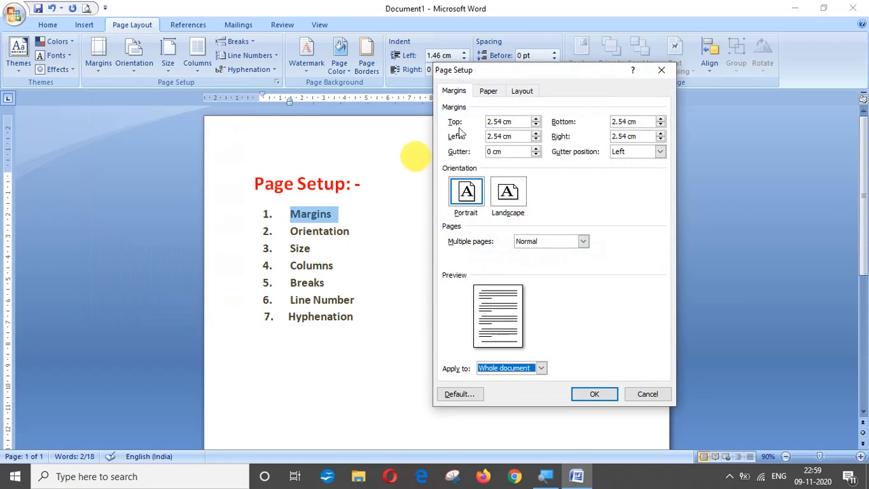
pyautogui.moveTo(528, 80); pyautogui.dragTo(505, 75)
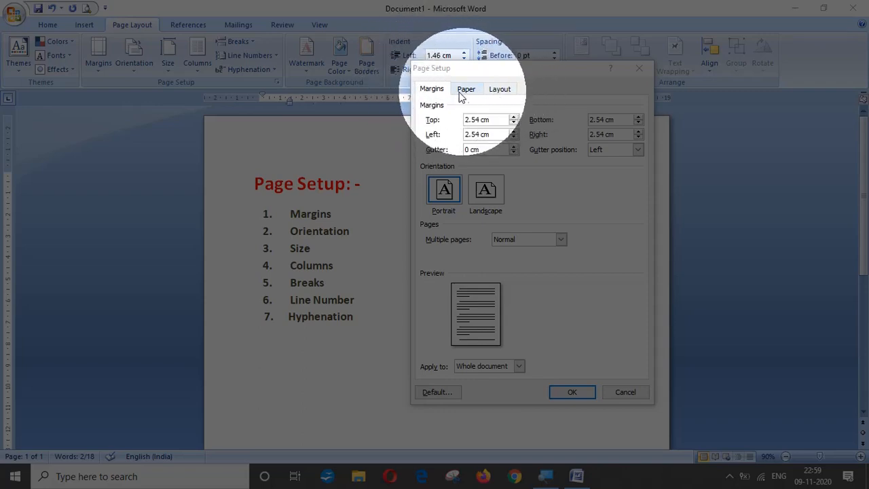
pyautogui.press('Escape')
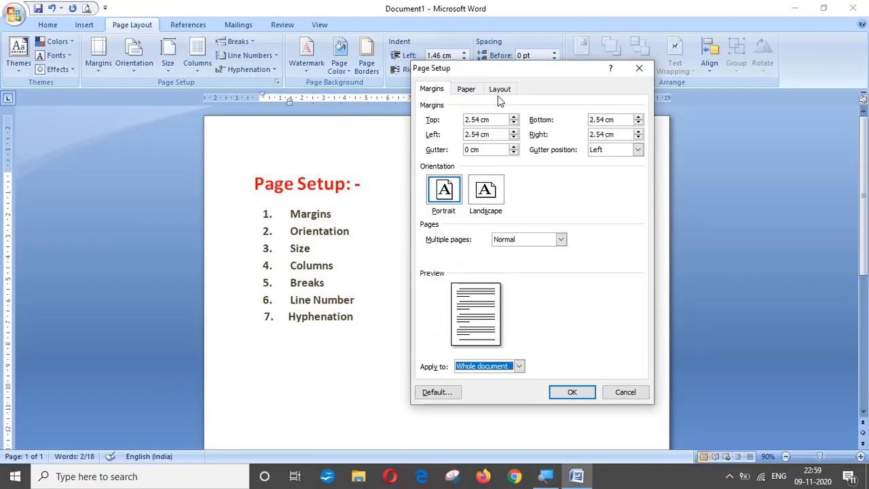
pyautogui.moveTo(514, 77); pyautogui.dragTo(400, 110)
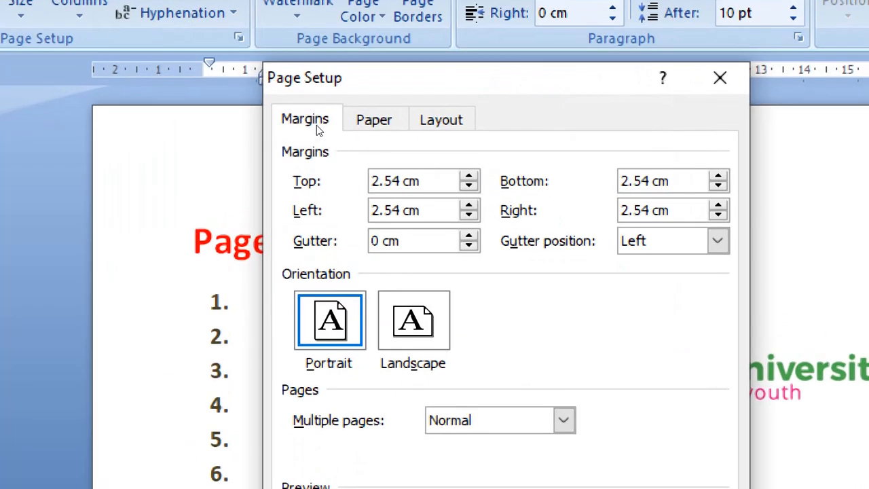
pyautogui.moveTo(346, 101); pyautogui.dragTo(338, 69)
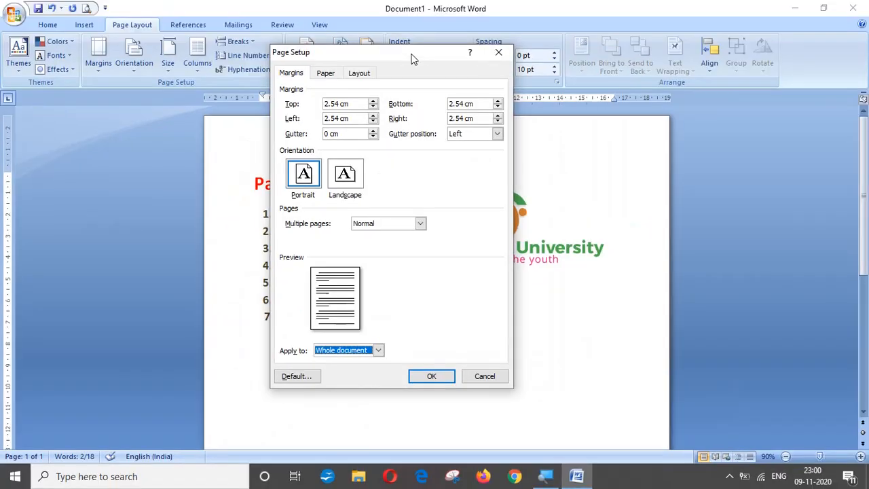
pyautogui.moveTo(444, 17); pyautogui.dragTo(452, 42)
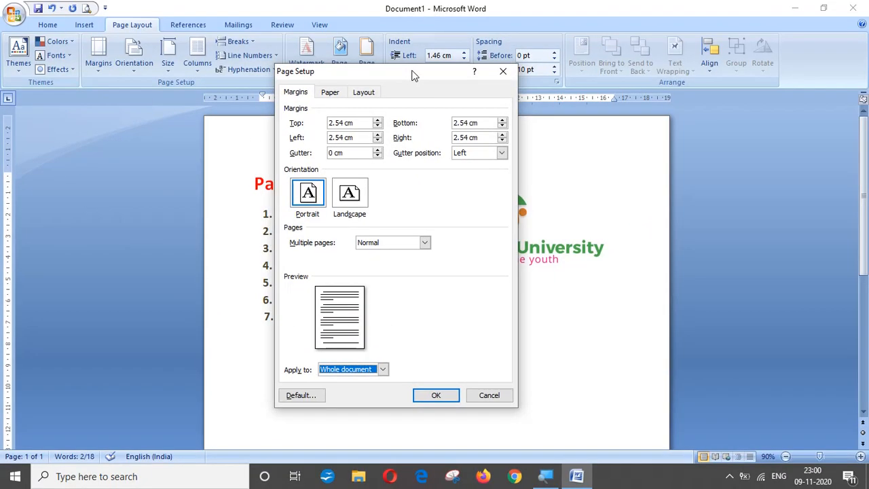
# Step: Set the page's top margin to 5.6 cm
pyautogui.click(379, 121)
pyautogui.click(379, 121)
pyautogui.click(379, 121)
pyautogui.click(380, 121)
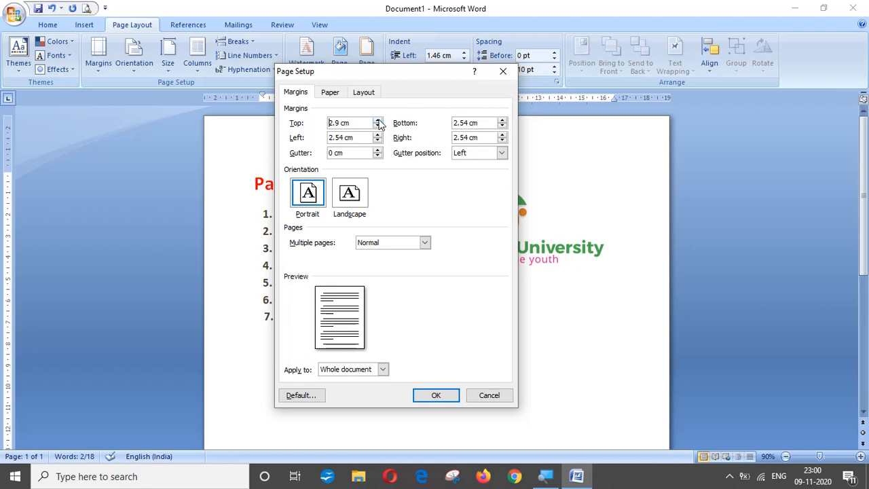
pyautogui.click(380, 121)
pyautogui.click(380, 121)
pyautogui.click(380, 120)
pyautogui.click(380, 121)
pyautogui.click(380, 120)
pyautogui.click(379, 121)
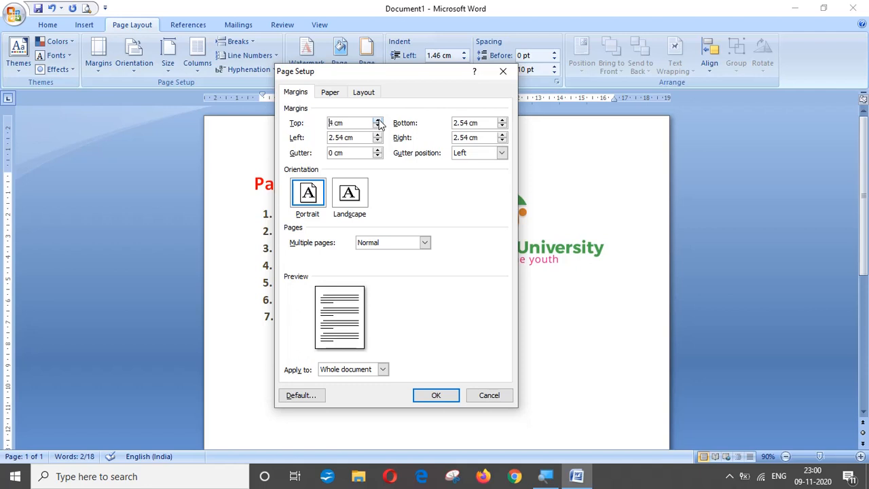
pyautogui.click(380, 121)
pyautogui.click(380, 121)
pyautogui.click(380, 121)
pyautogui.click(379, 121)
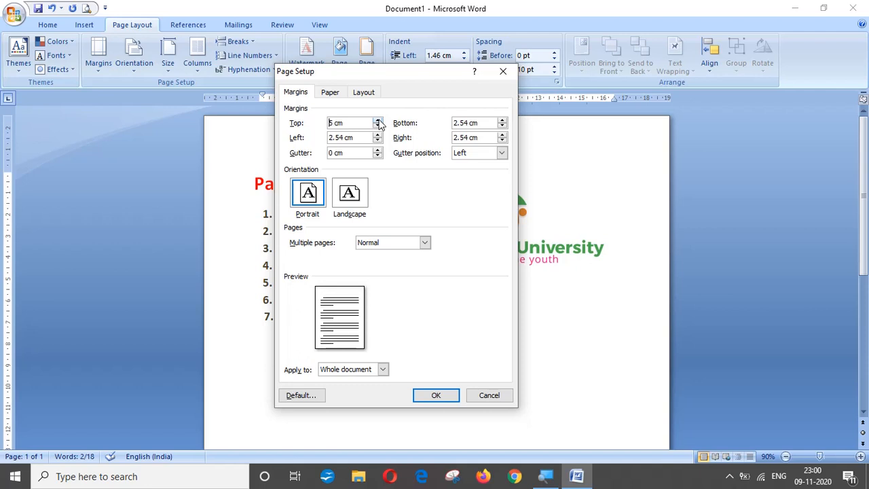
pyautogui.click(379, 121)
pyautogui.click(380, 121)
pyautogui.click(380, 120)
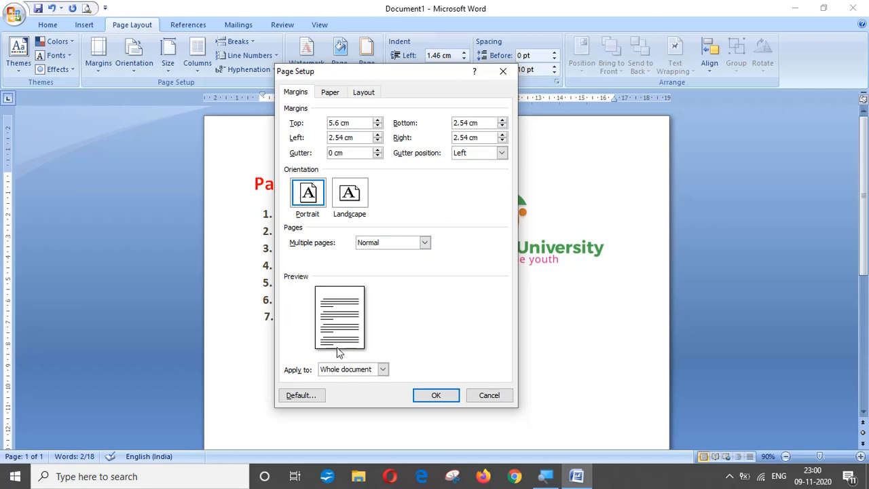
# Step: Set the page's bottom margin to 5.8 cm
pyautogui.click(503, 126)
pyautogui.click(503, 126)
pyautogui.click(503, 120)
pyautogui.click(502, 120)
pyautogui.click(502, 120)
pyautogui.click(502, 120)
pyautogui.click(502, 120)
pyautogui.click(502, 120)
pyautogui.click(502, 120)
pyautogui.click(502, 120)
pyautogui.click(503, 120)
pyautogui.click(502, 120)
pyautogui.click(503, 120)
pyautogui.click(502, 120)
pyautogui.click(502, 120)
pyautogui.click(502, 120)
pyautogui.click(502, 120)
pyautogui.click(502, 120)
pyautogui.click(502, 120)
pyautogui.click(503, 120)
pyautogui.click(502, 120)
pyautogui.click(502, 120)
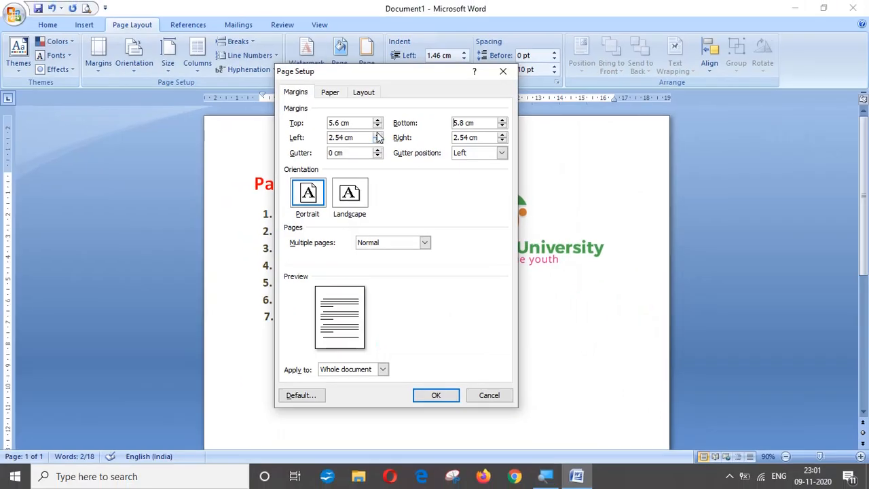
# Step: Set the page's left margin to 4.1 cm
pyautogui.click(378, 131)
pyautogui.click(378, 135)
pyautogui.click(378, 135)
pyautogui.click(378, 135)
pyautogui.click(378, 135)
pyautogui.click(378, 135)
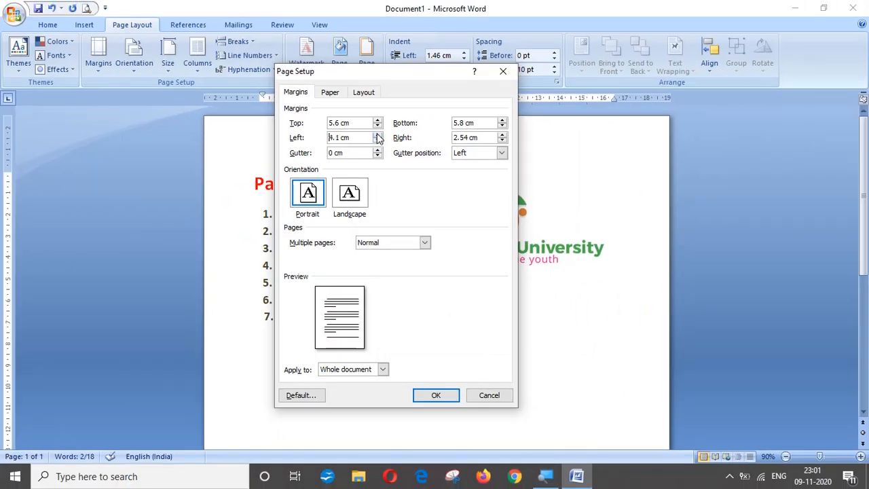
# Step: Set the page's right margin to 2.7 cm
pyautogui.click(503, 135)
pyautogui.click(503, 135)
pyautogui.click(503, 135)
pyautogui.click(503, 135)
pyautogui.click(503, 135)
pyautogui.click(503, 135)
pyautogui.click(503, 141)
pyautogui.click(503, 140)
pyautogui.click(503, 141)
pyautogui.click(503, 141)
pyautogui.click(503, 140)
pyautogui.click(503, 141)
pyautogui.click(503, 140)
pyautogui.click(502, 140)
pyautogui.click(503, 141)
pyautogui.click(503, 141)
pyautogui.click(503, 141)
pyautogui.click(503, 141)
# Step: Reduce the page's left margin to 3.1 cm
pyautogui.click(378, 141)
pyautogui.click(377, 142)
pyautogui.doubleClick(378, 141)
pyautogui.click(377, 142)
pyautogui.doubleClick(378, 142)
pyautogui.doubleClick(377, 141)
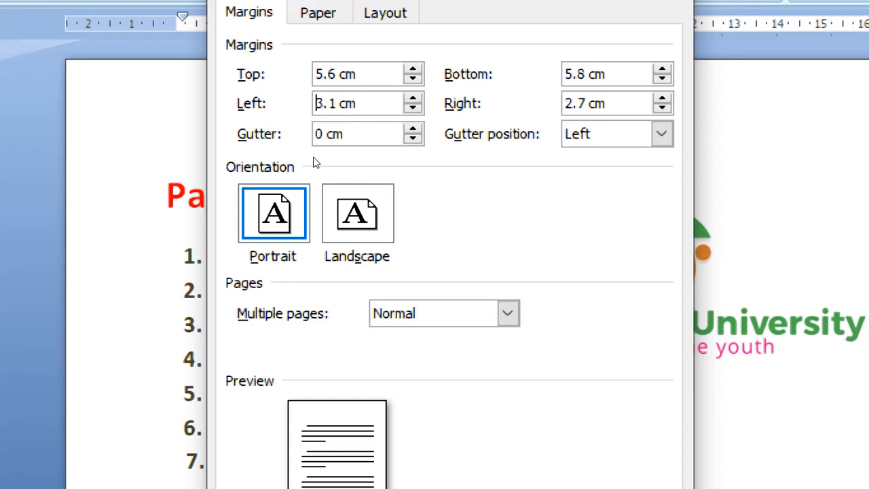
# Step: Review the gutter position choices, keeping Left, and set the gutter width to 3.2 cm
pyautogui.click(662, 134)
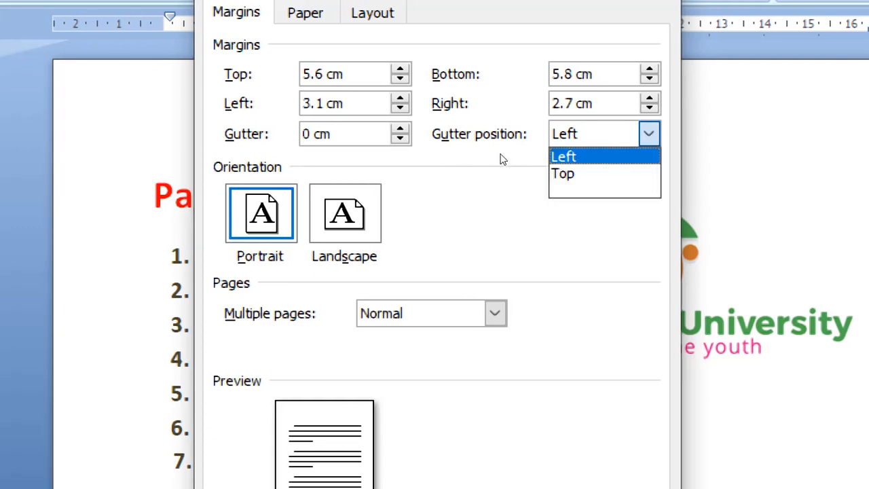
pyautogui.click(502, 159)
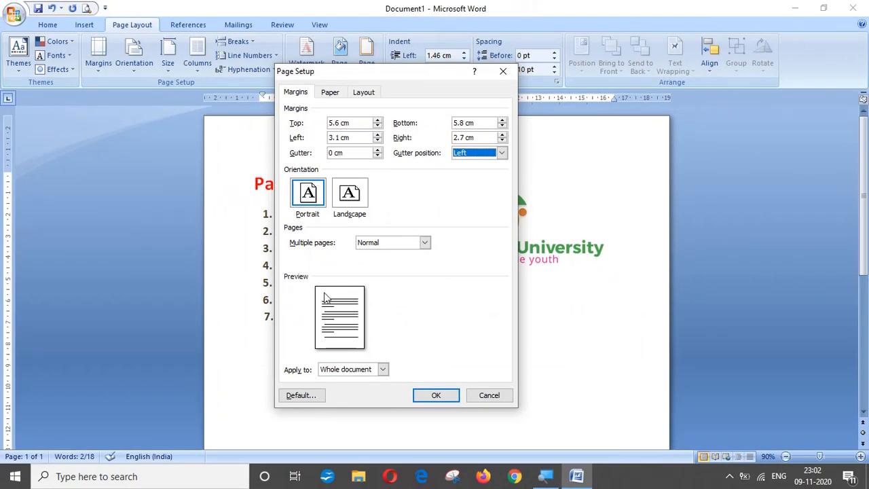
pyautogui.click(378, 150)
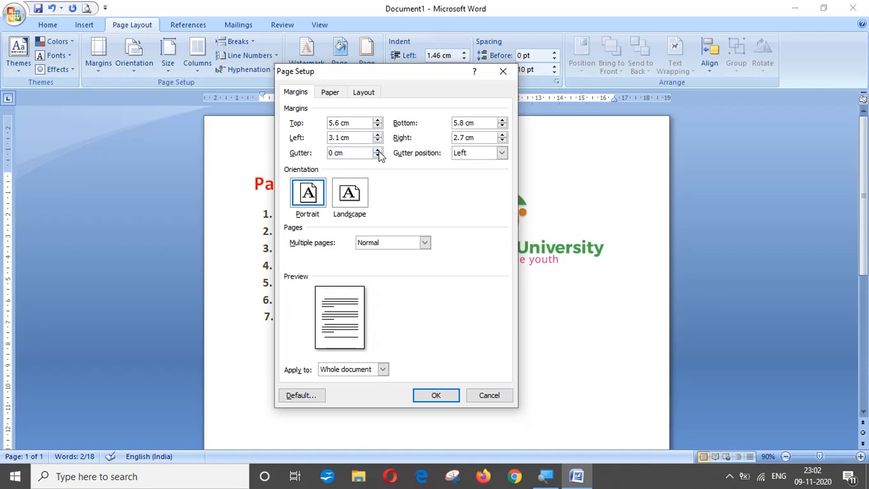
pyautogui.click(378, 150)
pyautogui.click(378, 150)
pyautogui.click(378, 150)
pyautogui.click(378, 150)
pyautogui.click(378, 150)
pyautogui.click(378, 150)
pyautogui.click(378, 150)
pyautogui.click(378, 150)
pyautogui.click(378, 150)
pyautogui.click(378, 150)
pyautogui.click(379, 150)
pyautogui.click(378, 150)
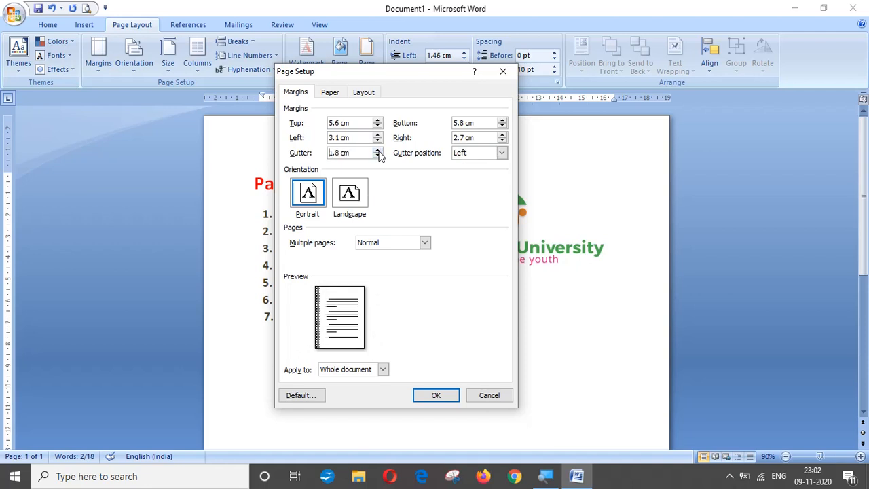
pyautogui.click(378, 150)
pyautogui.click(378, 150)
pyautogui.click(378, 150)
pyautogui.click(379, 150)
pyautogui.click(378, 150)
pyautogui.click(378, 150)
pyautogui.click(378, 150)
pyautogui.click(378, 150)
pyautogui.click(378, 150)
pyautogui.click(378, 150)
pyautogui.click(378, 150)
pyautogui.click(378, 150)
# Step: Try the gutter position Top and return it to Left, and try Landscape orientation before returning to Portrait
pyautogui.click(501, 154)
pyautogui.click(488, 175)
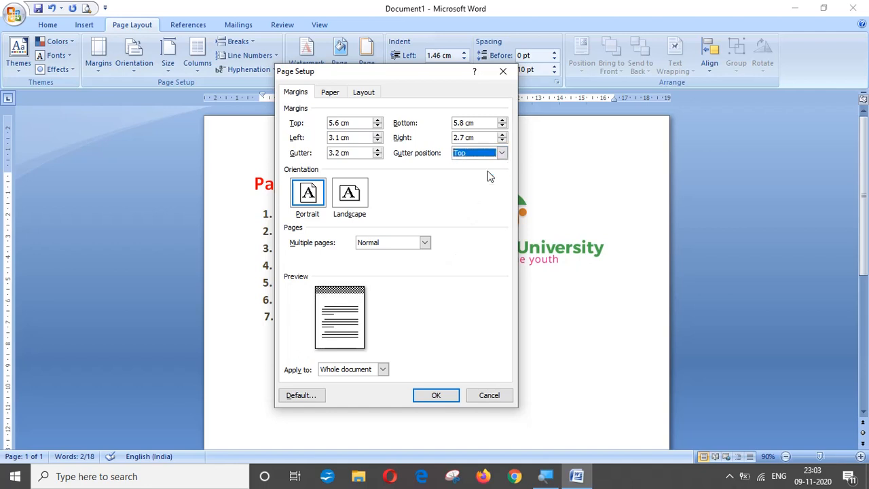
pyautogui.click(501, 153)
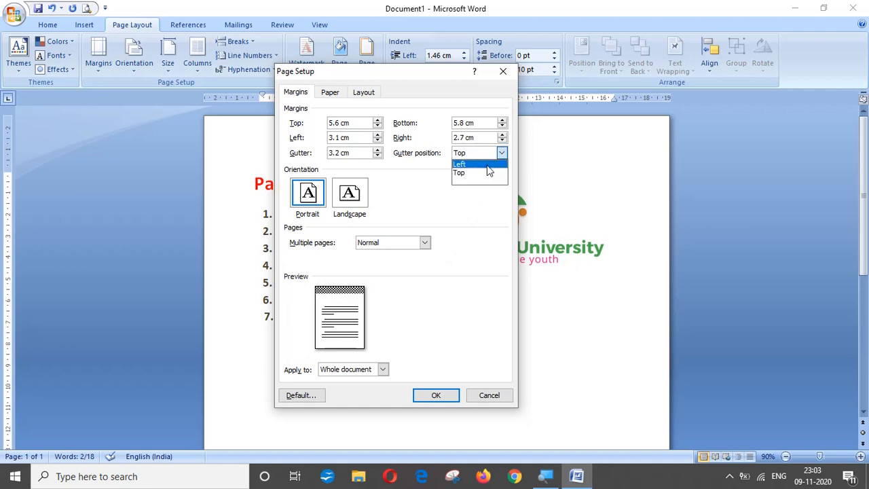
pyautogui.click(475, 164)
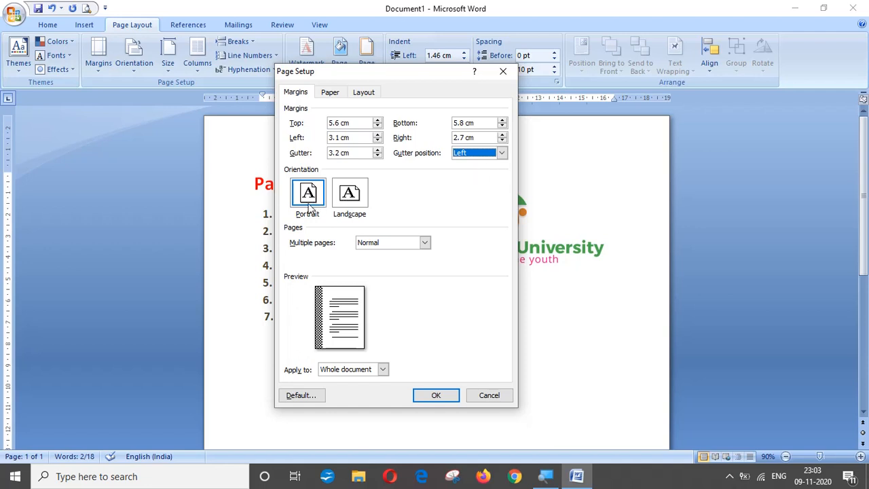
pyautogui.click(340, 201)
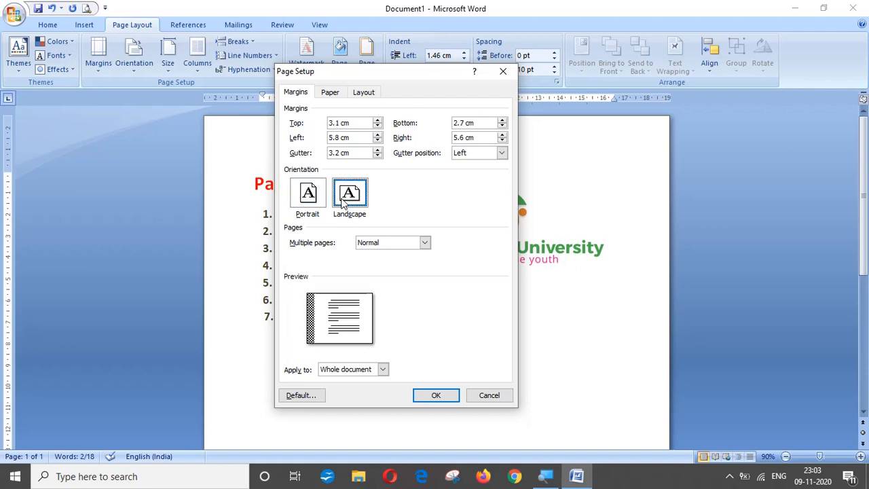
pyautogui.click(311, 201)
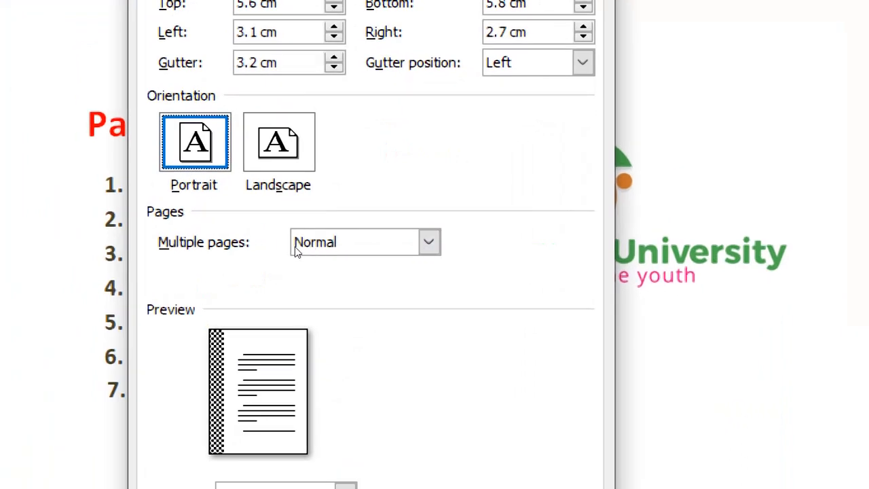
# Step: Set the multiple pages option to Mirror margins
pyautogui.click(430, 245)
pyautogui.press('Return')
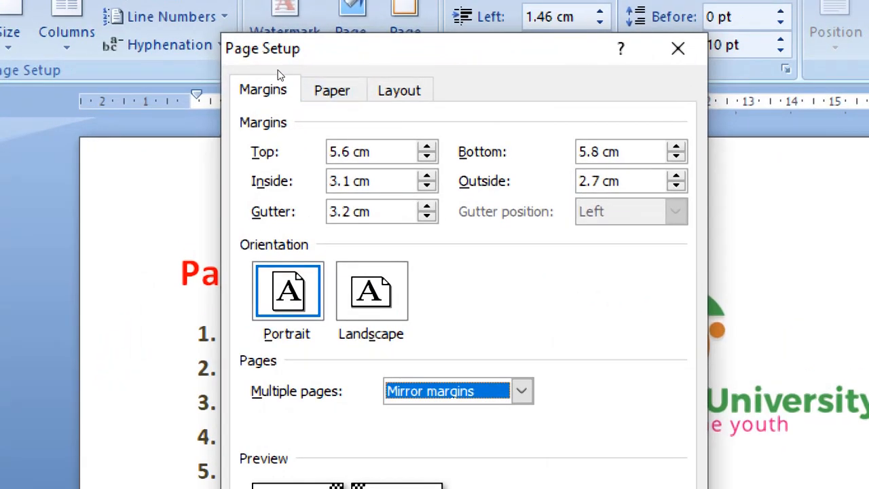
# Step: Try a custom paper width of 22.7 cm in the paper settings
pyautogui.click(327, 99)
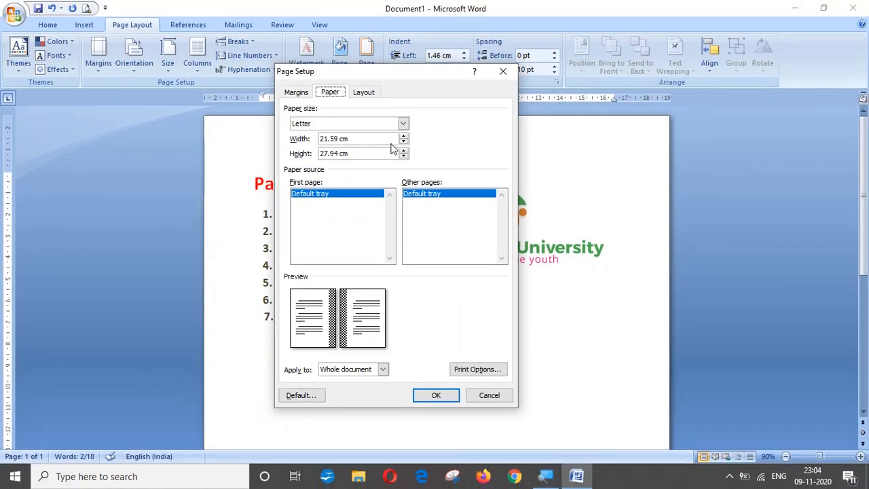
pyautogui.click(404, 136)
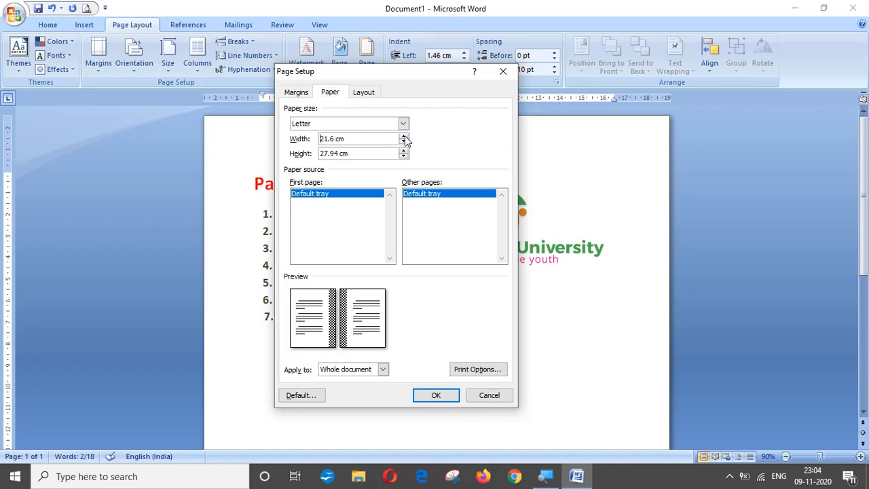
pyautogui.click(404, 136)
pyautogui.click(403, 136)
pyautogui.click(403, 135)
pyautogui.click(403, 136)
pyautogui.click(403, 136)
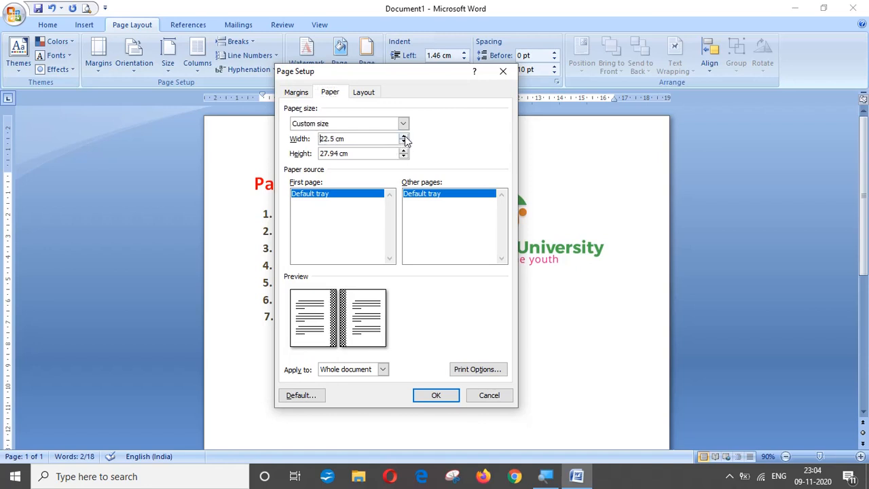
pyautogui.click(403, 136)
# Step: Try a custom paper height of 29.2 cm
pyautogui.click(403, 151)
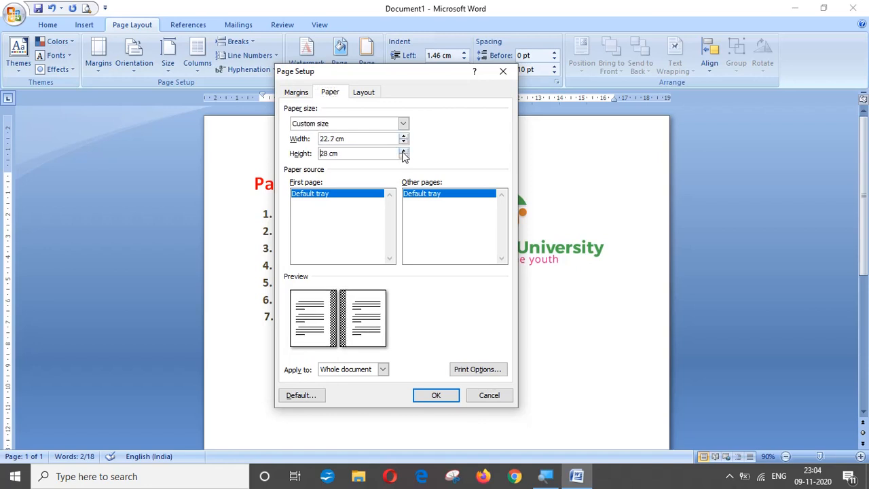
pyautogui.click(403, 151)
pyautogui.click(403, 150)
pyautogui.click(403, 151)
pyautogui.click(403, 150)
pyautogui.click(403, 150)
pyautogui.click(403, 151)
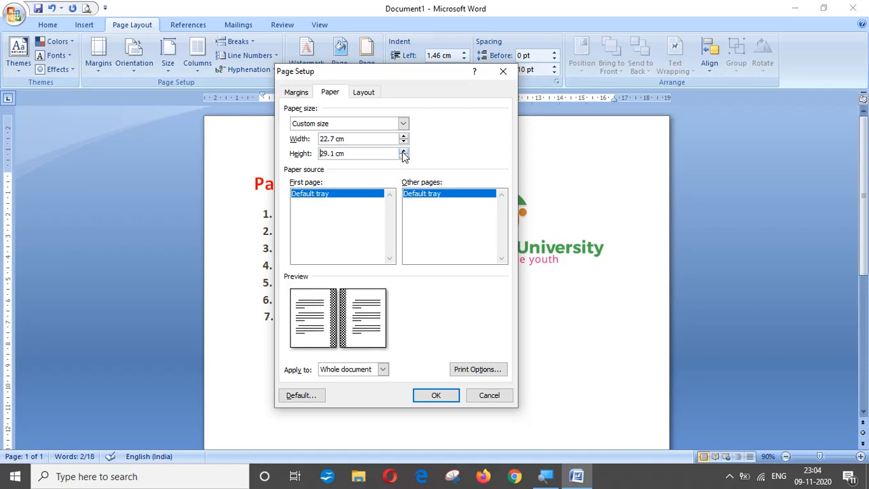
pyautogui.click(403, 151)
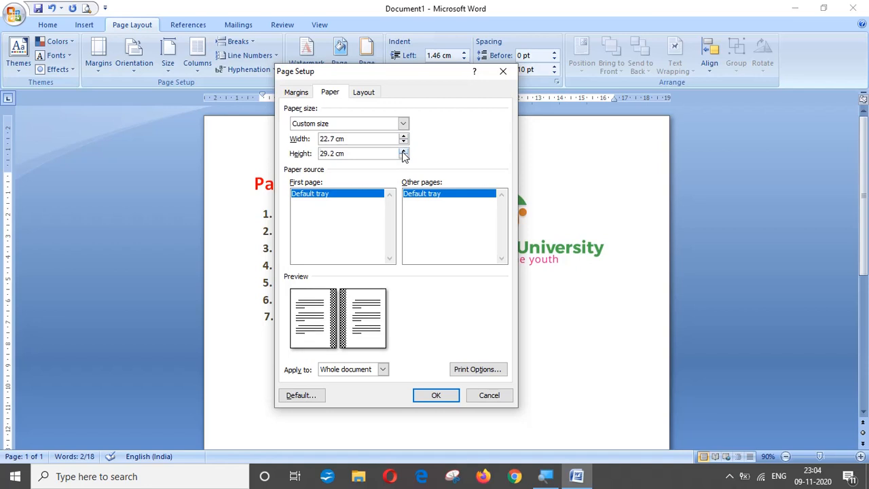
# Step: Try the Different odd and even and Different first page header options, clear both, and discard the page setup changes
pyautogui.click(368, 96)
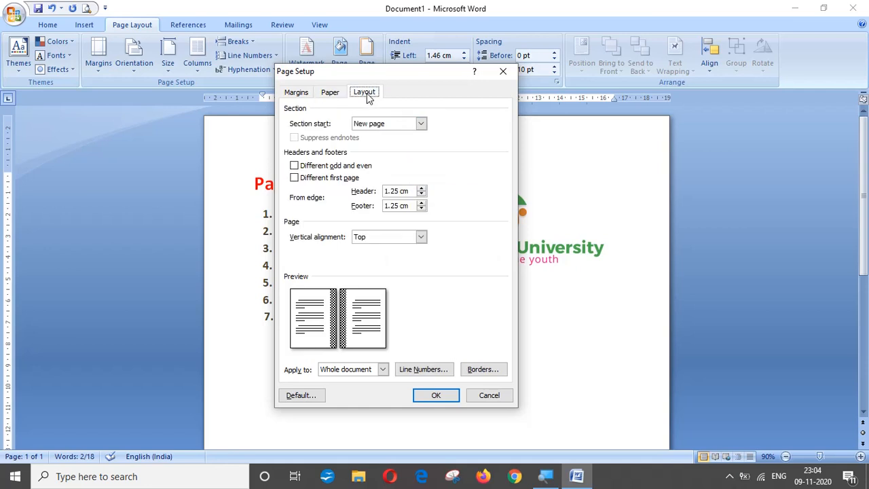
pyautogui.click(294, 166)
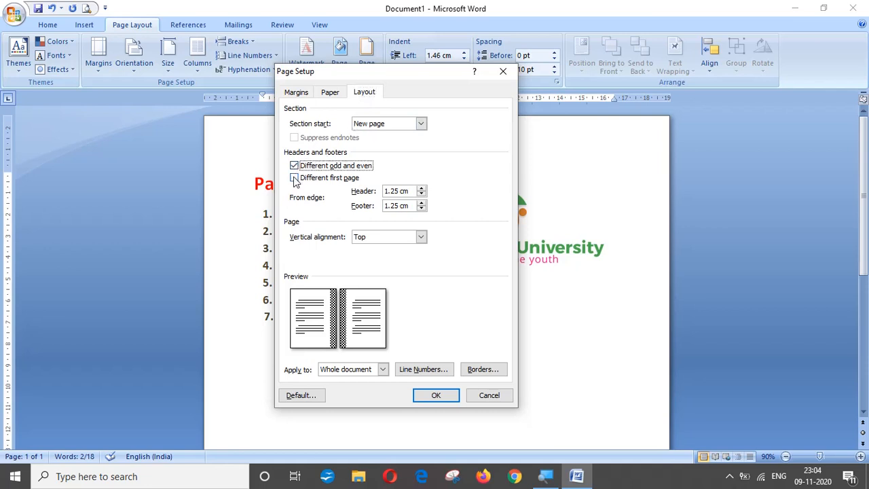
pyautogui.click(295, 179)
pyautogui.click(295, 178)
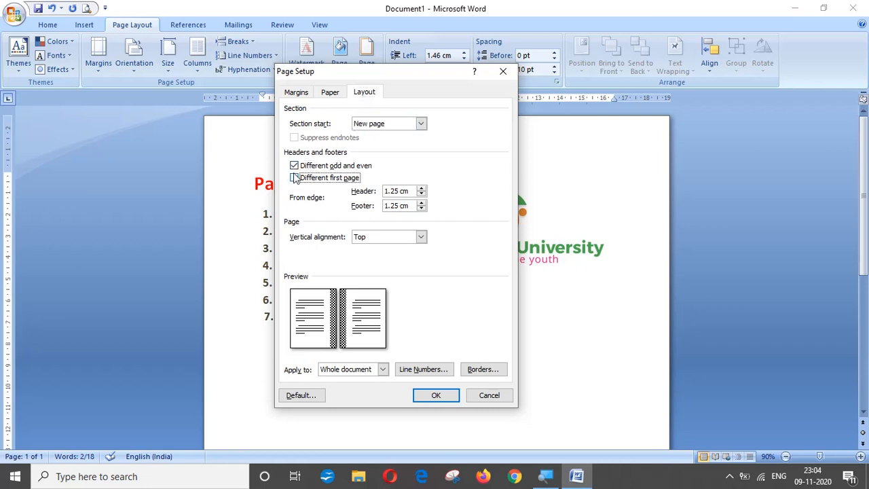
pyautogui.click(294, 166)
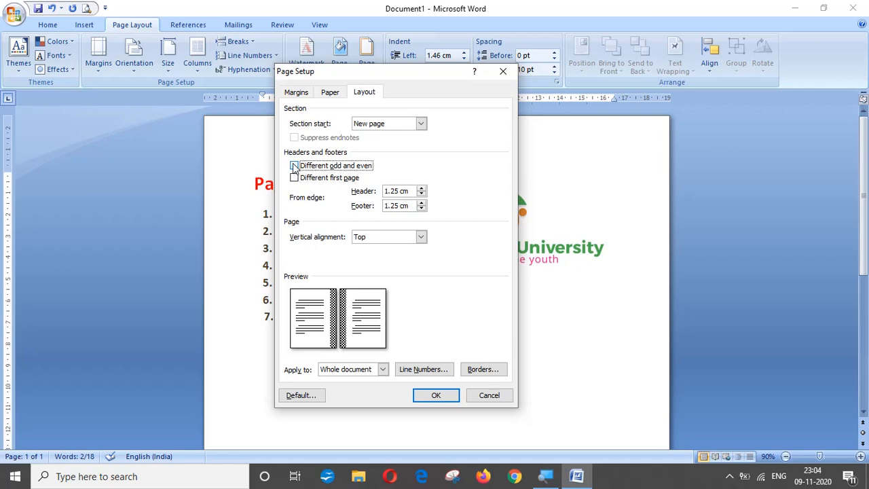
pyautogui.click(486, 398)
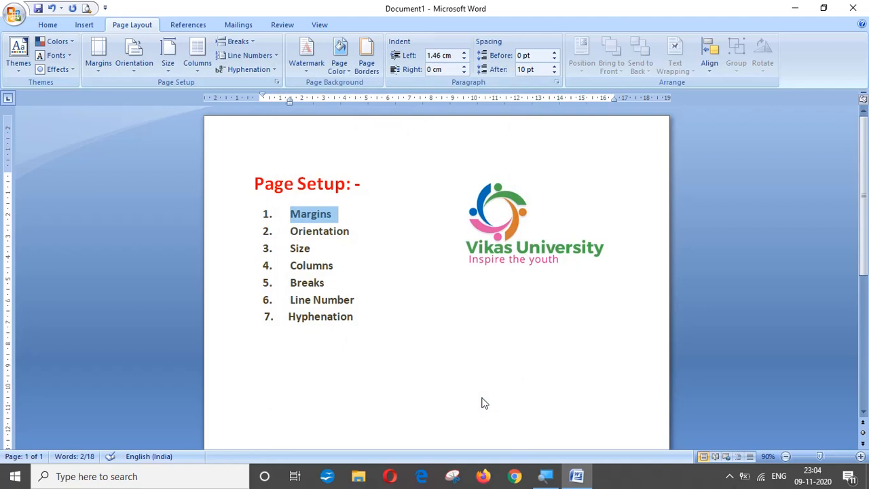
# Step: Deselect the Margins item in the document and show the page orientation choices
pyautogui.click(378, 308)
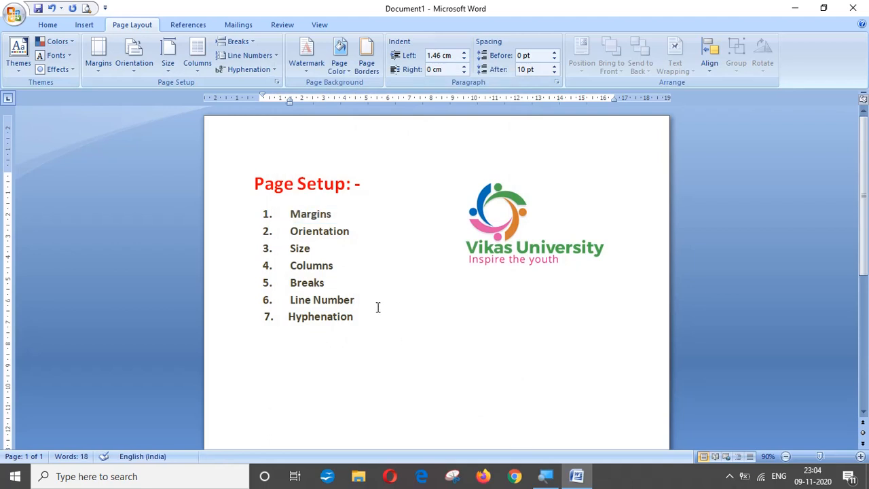
pyautogui.click(133, 63)
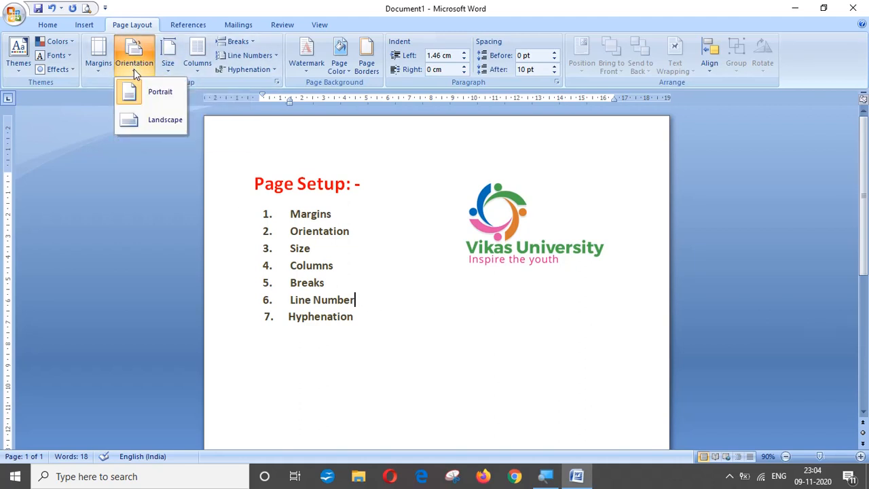
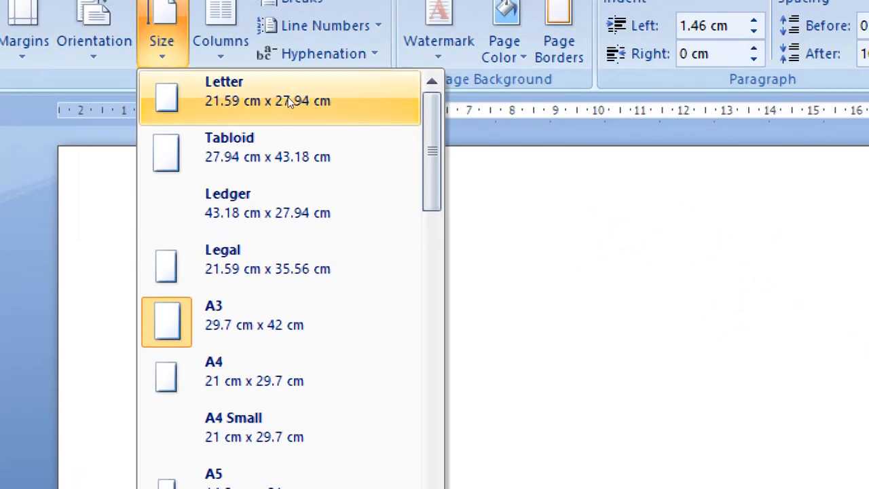
# Step: Look through the preset paper sizes and set the page size to A4
pyautogui.scroll(-3, 302, 116)
pyautogui.scroll(-2, 304, 133)
pyautogui.scroll(2, 305, 129)
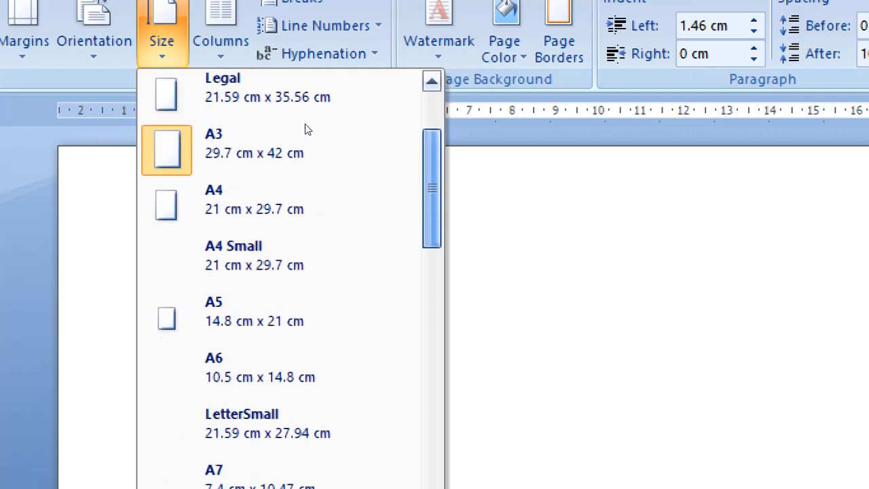
pyautogui.scroll(-2, 306, 125)
pyautogui.scroll(-3, 309, 150)
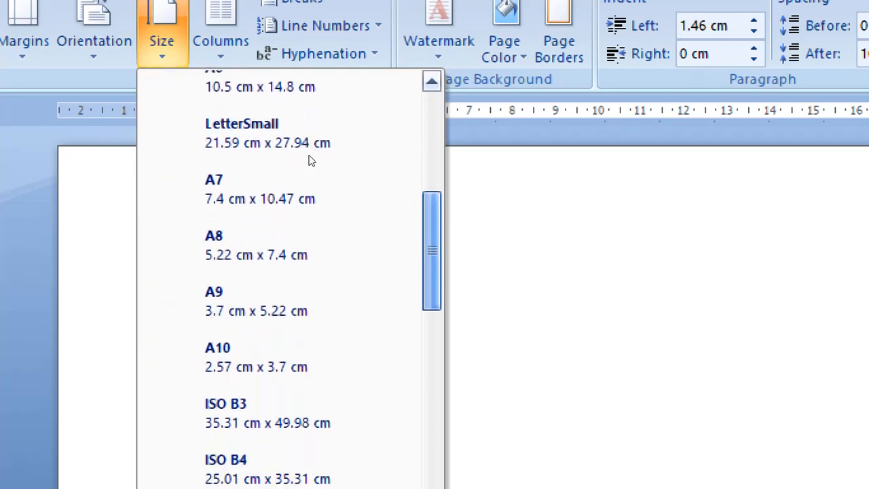
pyautogui.scroll(9, 313, 95)
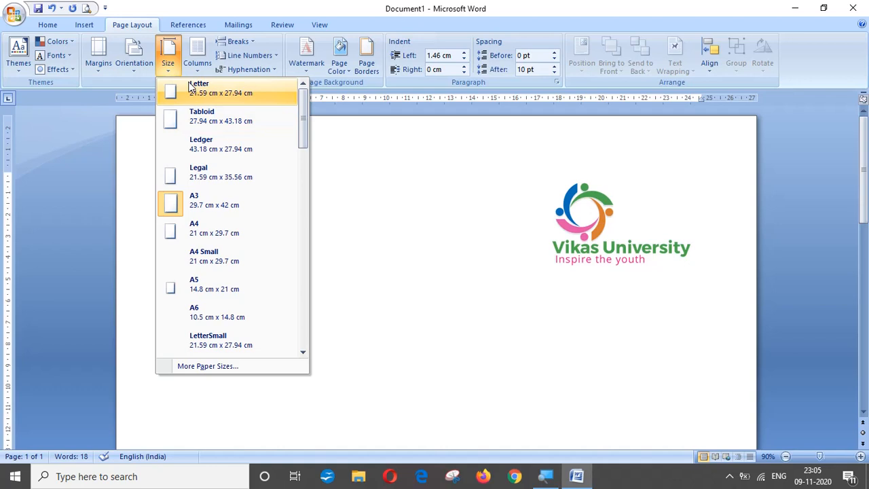
pyautogui.click(201, 226)
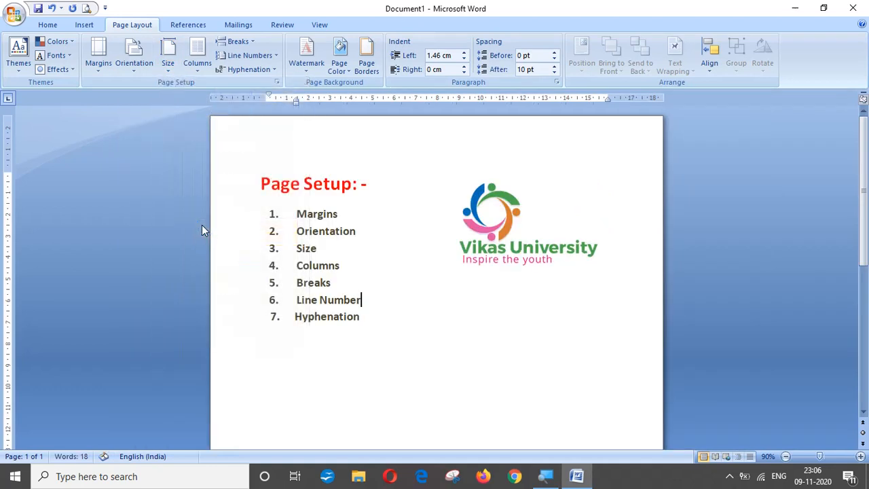
pyautogui.click(167, 64)
pyautogui.click(167, 70)
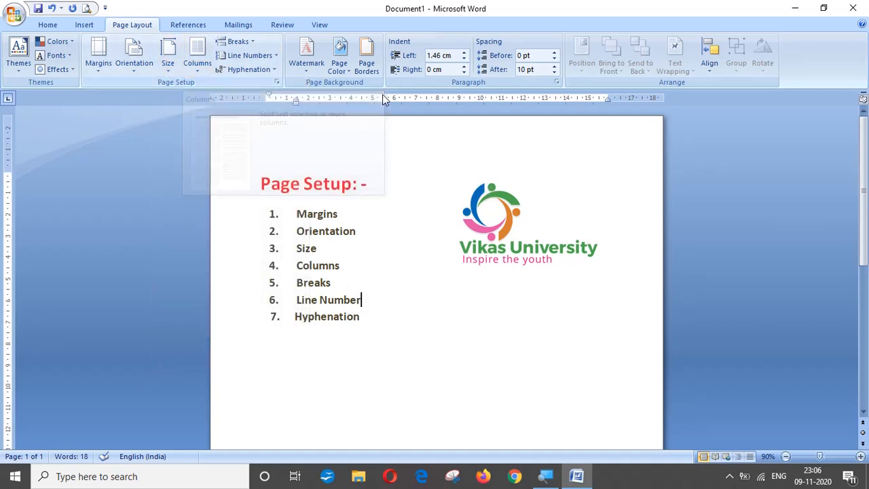
# Step: End the numbered list after Hyphenation and add blank lines until the cursor reaches the second page
pyautogui.moveTo(866, 186); pyautogui.dragTo(867, 345)
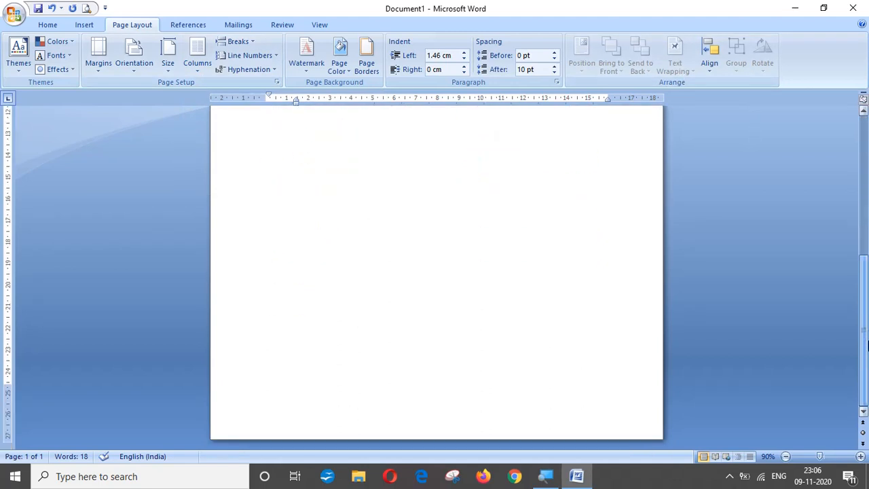
pyautogui.click(446, 413)
pyautogui.press('Return')
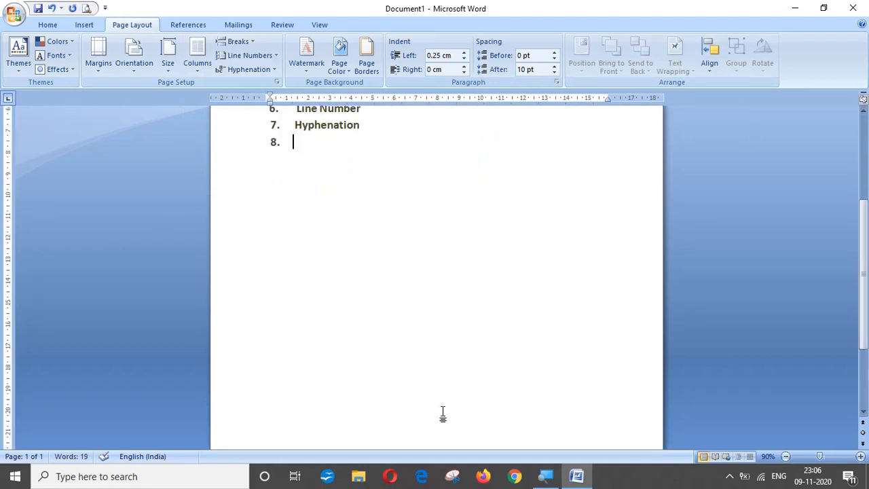
pyautogui.press('Return')
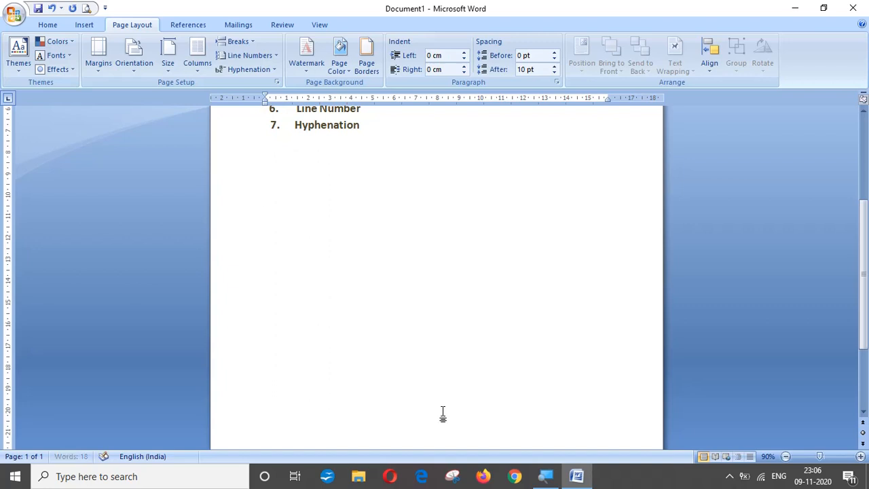
pyautogui.press('Return')
pyautogui.press('Return')
pyautogui.press('Return')
pyautogui.press('Return')
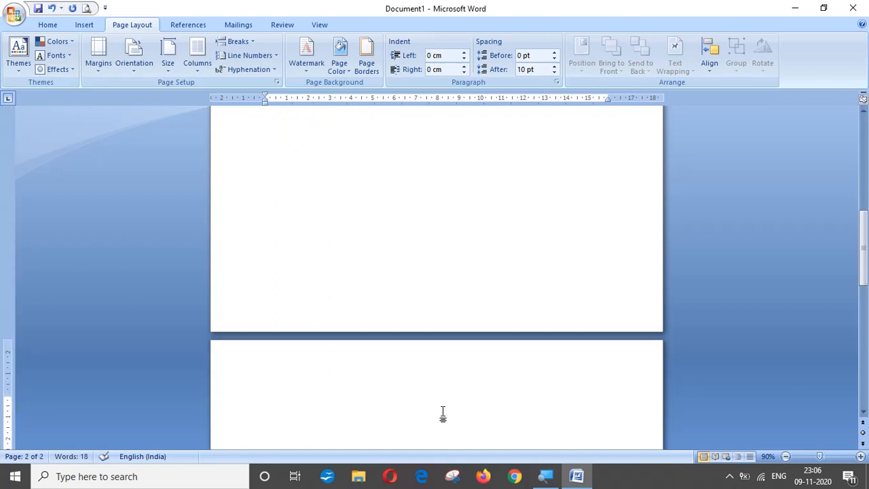
# Step: Generate sample paragraphs on the second page with =rand()
pyautogui.write('=rand()')
pyautogui.press('Return')
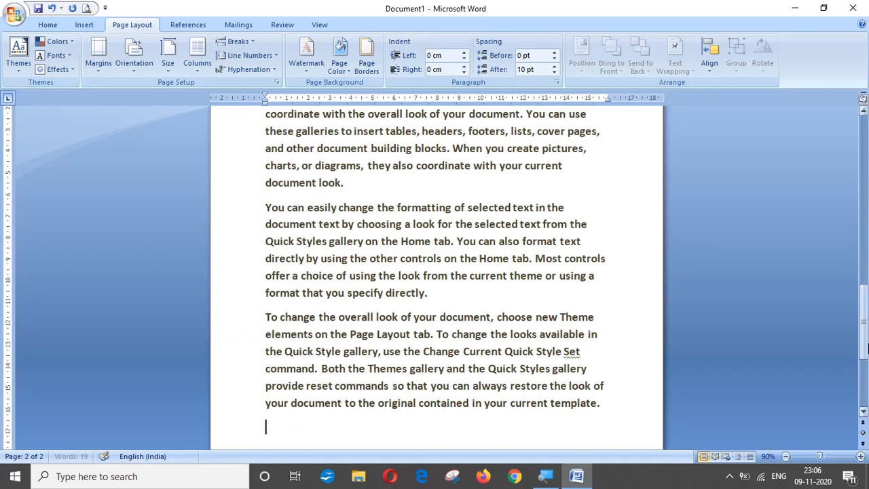
pyautogui.moveTo(865, 323)
pyautogui.mouseDown()
pyautogui.moveTo(865, 286)
pyautogui.moveTo(865, 322)
pyautogui.moveTo(865, 311)
pyautogui.mouseUp()
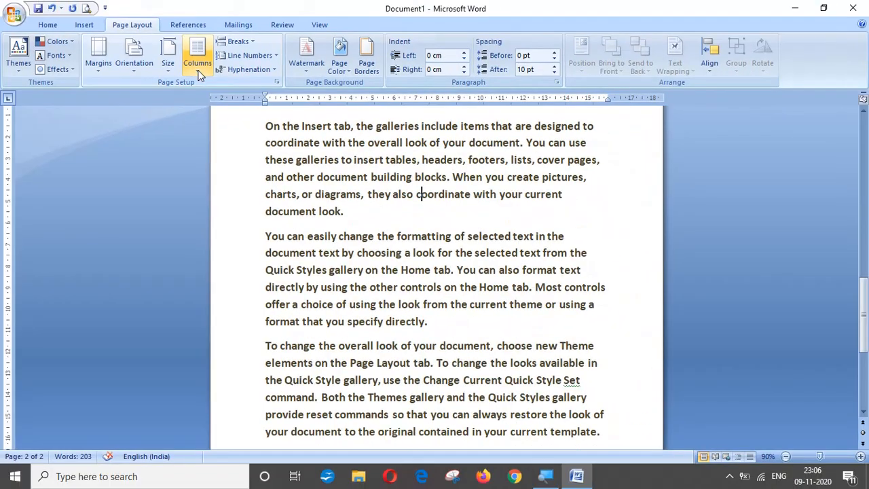
# Step: Lay out the document text in two columns and check the result on the first page
pyautogui.click(199, 72)
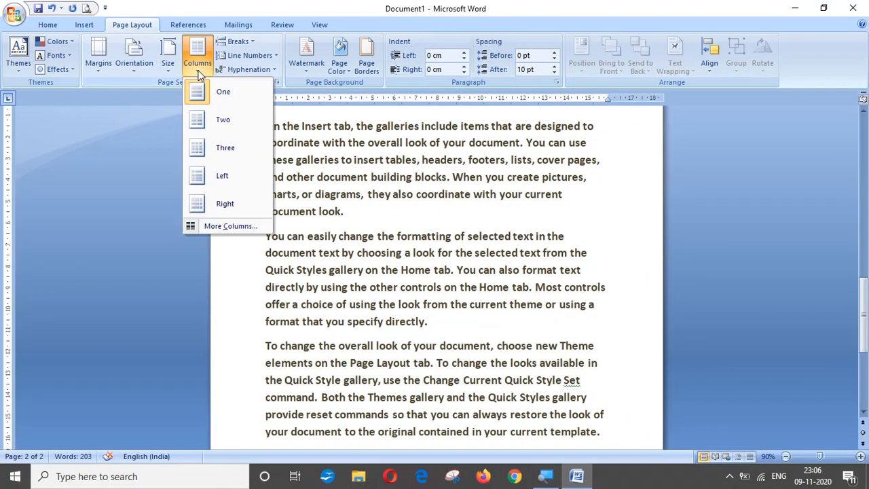
pyautogui.click(211, 120)
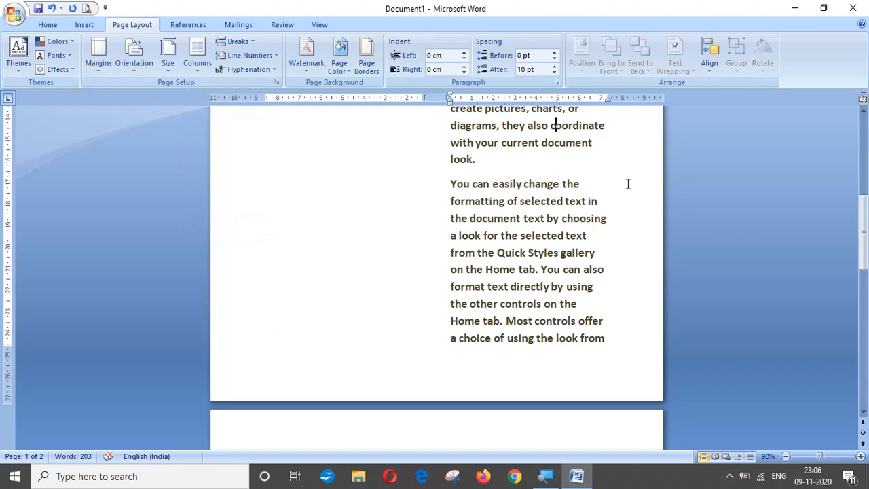
pyautogui.moveTo(864, 207); pyautogui.dragTo(844, 170)
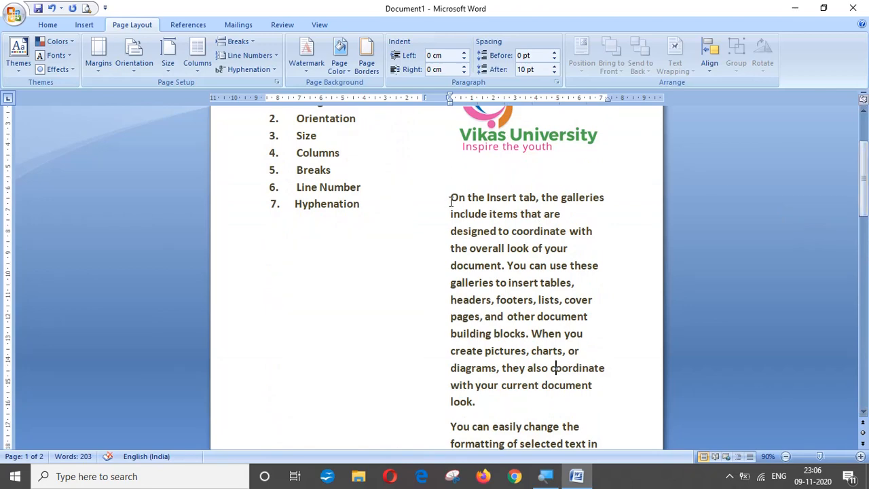
# Step: Insert blank lines before the paragraph starting "On the Insert tab" to push the sample text onto the second page
pyautogui.press('Return')
pyautogui.press('Return')
pyautogui.press('Return')
pyautogui.press('Return')
pyautogui.press('Return')
pyautogui.press('Return')
pyautogui.press('Return')
pyautogui.press('Return')
pyautogui.press('Return')
pyautogui.press('Return')
pyautogui.press('Return')
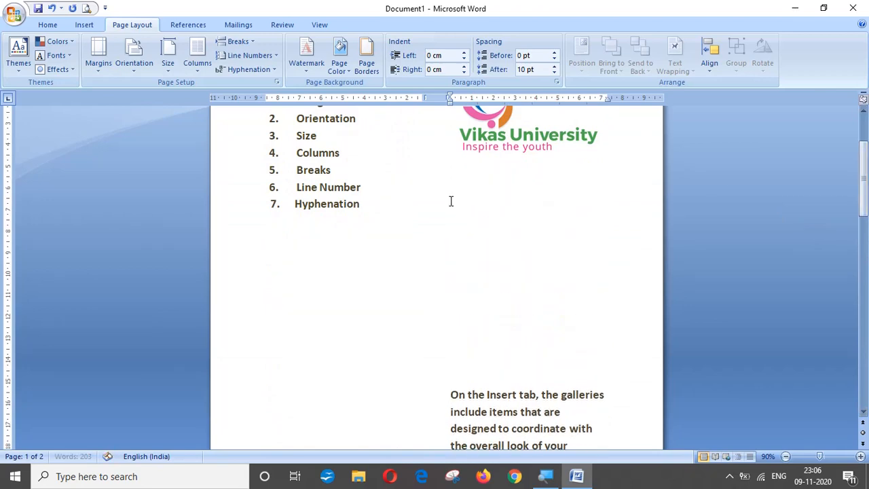
pyautogui.press('Return')
pyautogui.press('Return')
pyautogui.press('Return')
pyautogui.press('Return')
pyautogui.press('Return')
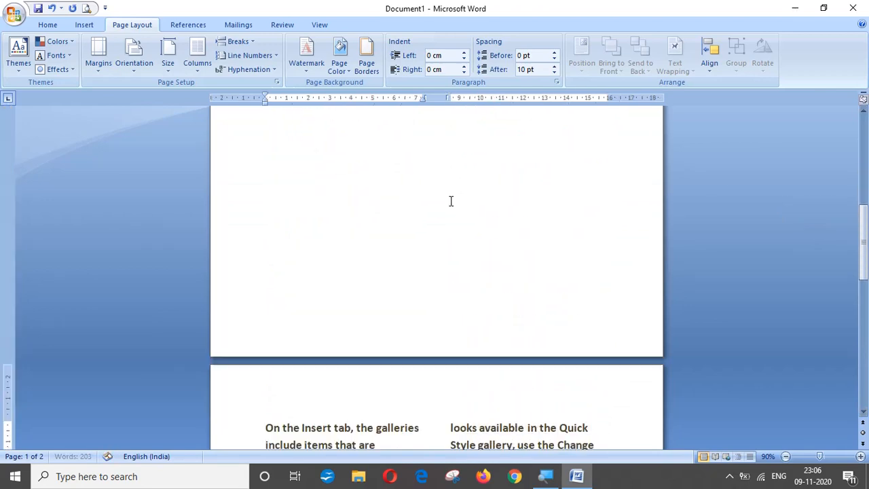
# Step: Change the document text to three columns and check how it flows across the pages
pyautogui.moveTo(863, 224); pyautogui.dragTo(865, 259)
pyautogui.click(376, 334)
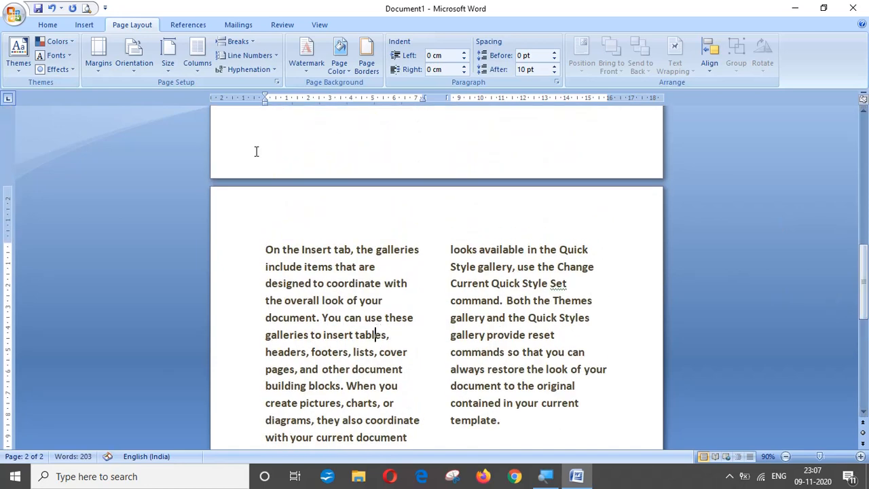
pyautogui.click(196, 58)
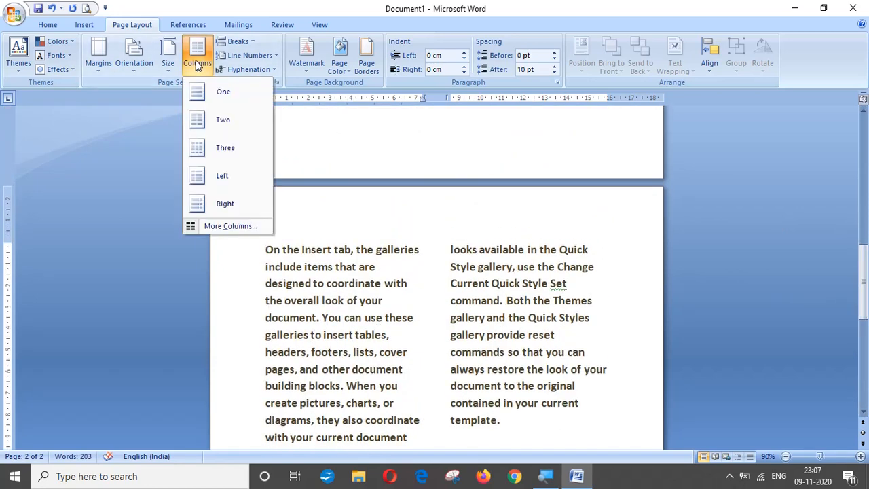
pyautogui.click(220, 157)
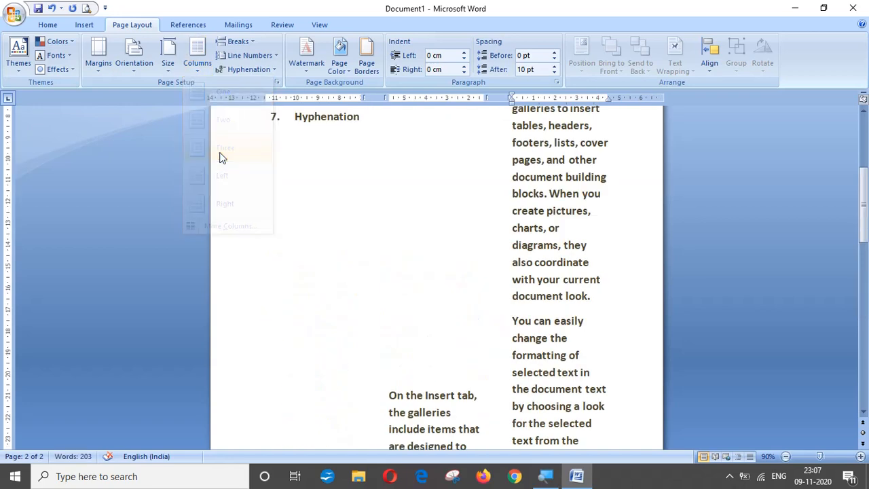
pyautogui.scroll(5, 335, 258)
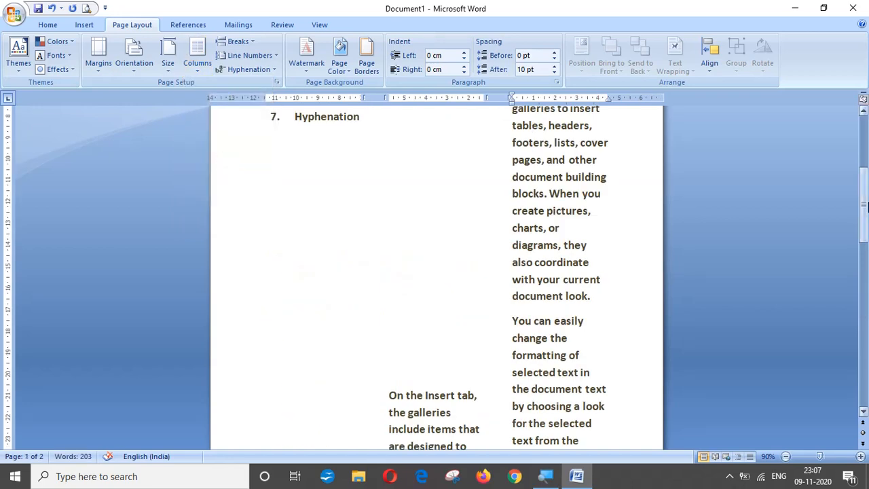
pyautogui.moveTo(863, 170); pyautogui.dragTo(866, 244)
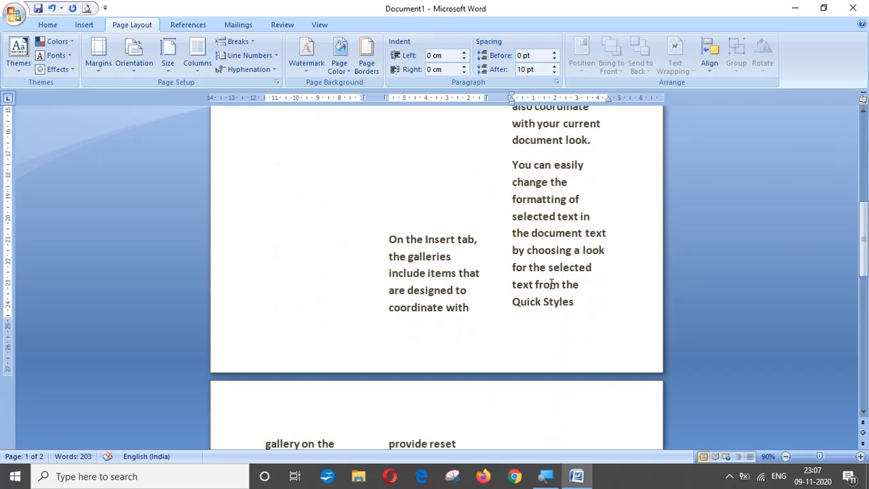
# Step: Undo the three-column layout, the inserted blank lines and the two-column layout to return the document to single-column text
pyautogui.scroll(-3, 551, 284)
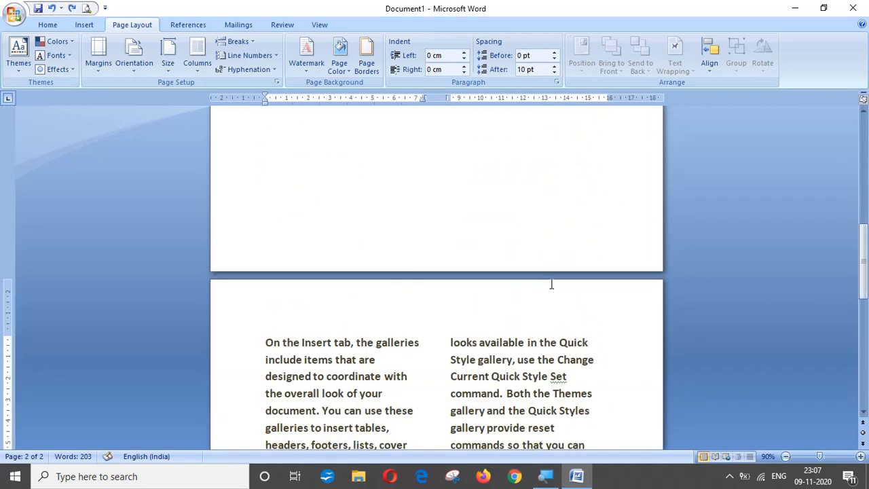
pyautogui.moveTo(864, 297); pyautogui.dragTo(865, 314)
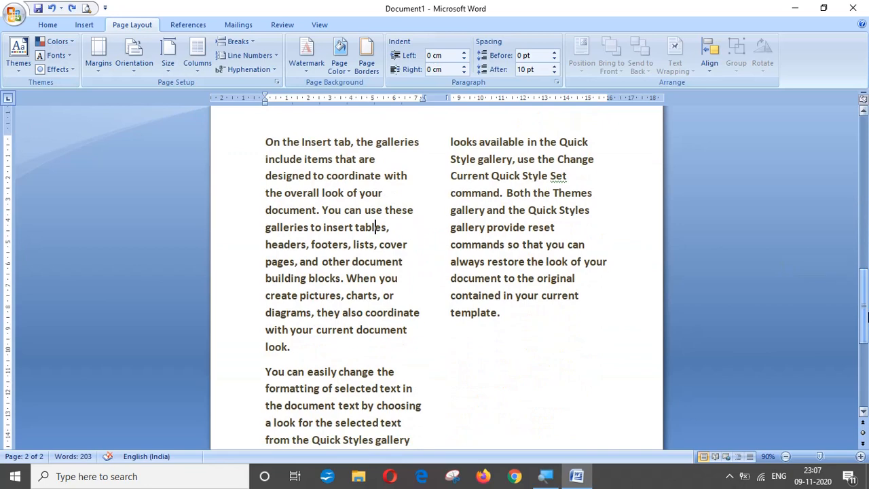
pyautogui.hotkey('ctrl', 'z')
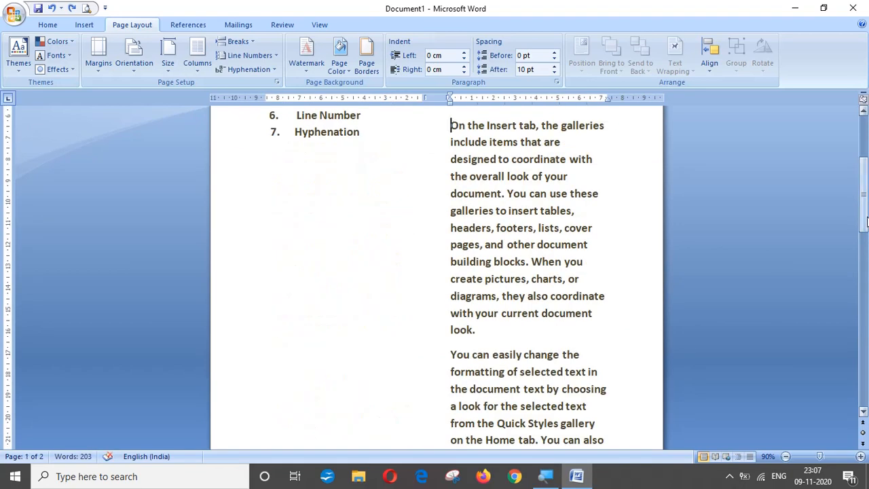
pyautogui.moveTo(865, 215); pyautogui.dragTo(866, 171)
pyautogui.hotkey('ctrl', 'z')
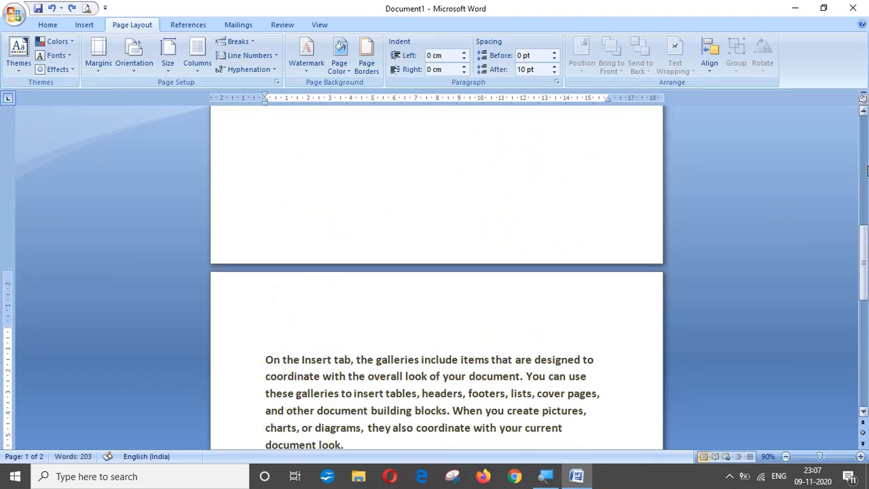
pyautogui.moveTo(863, 262); pyautogui.dragTo(863, 316)
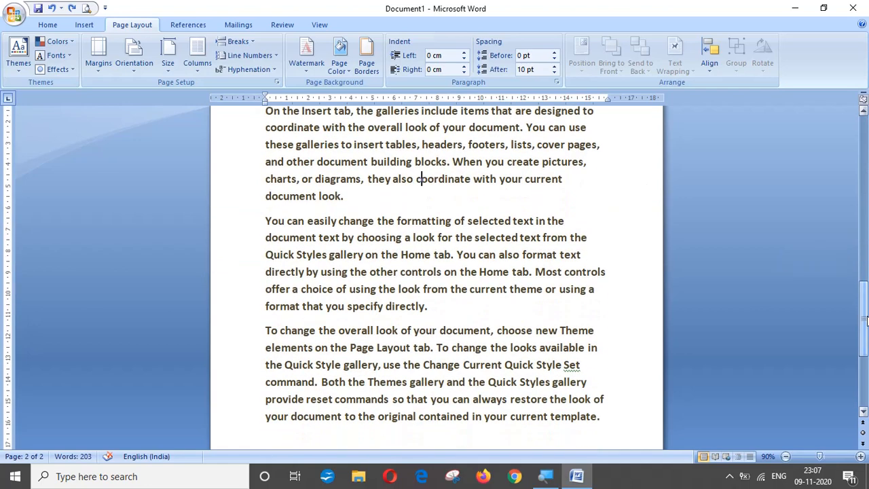
pyautogui.click(195, 58)
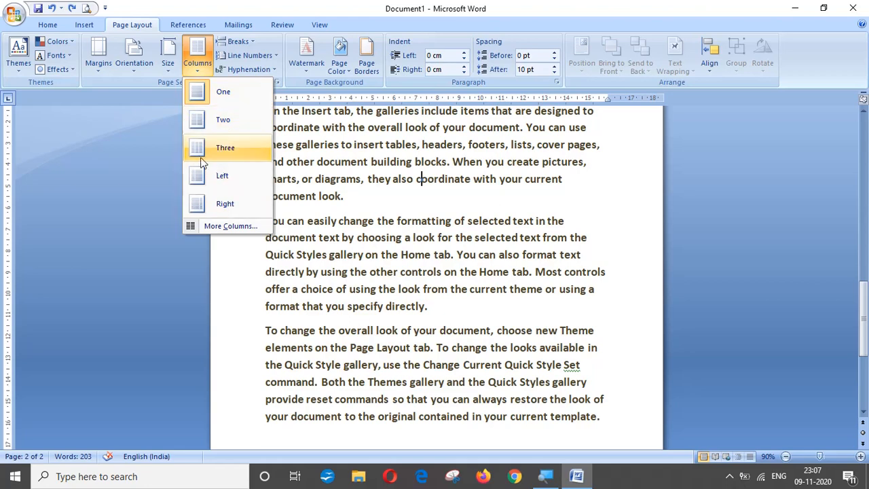
pyautogui.click(127, 177)
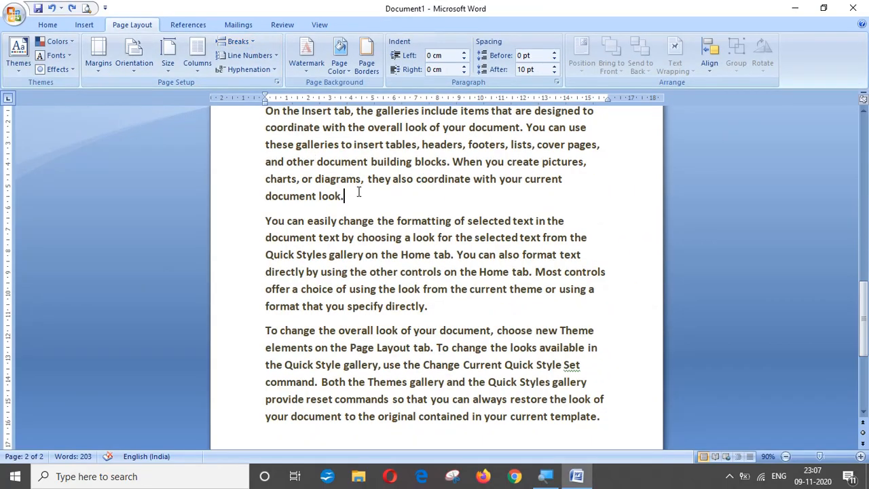
# Step: Insert a page break before the paragraph starting "You can easily change", check the following page, and delete the break again
pyautogui.moveTo(863, 299); pyautogui.dragTo(863, 286)
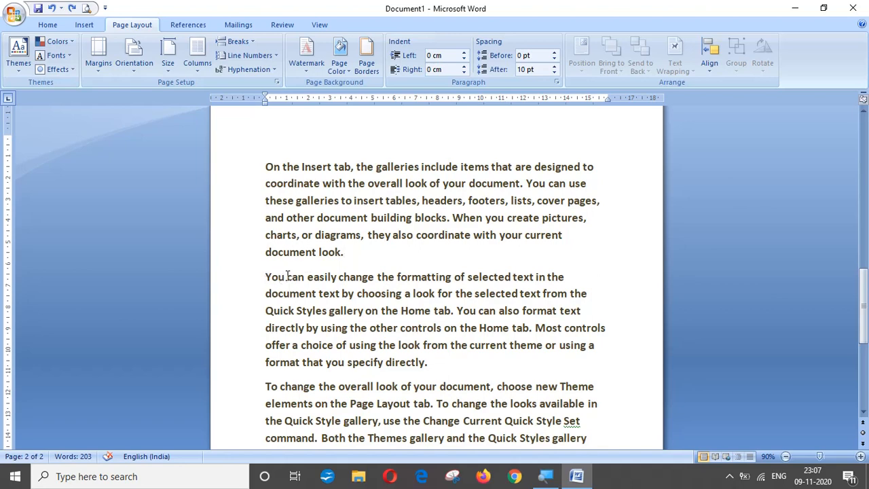
pyautogui.click(249, 45)
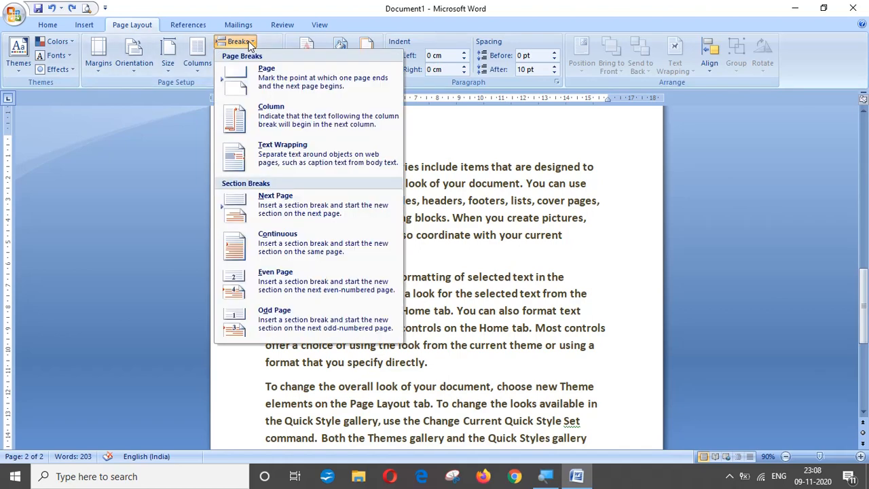
pyautogui.click(274, 71)
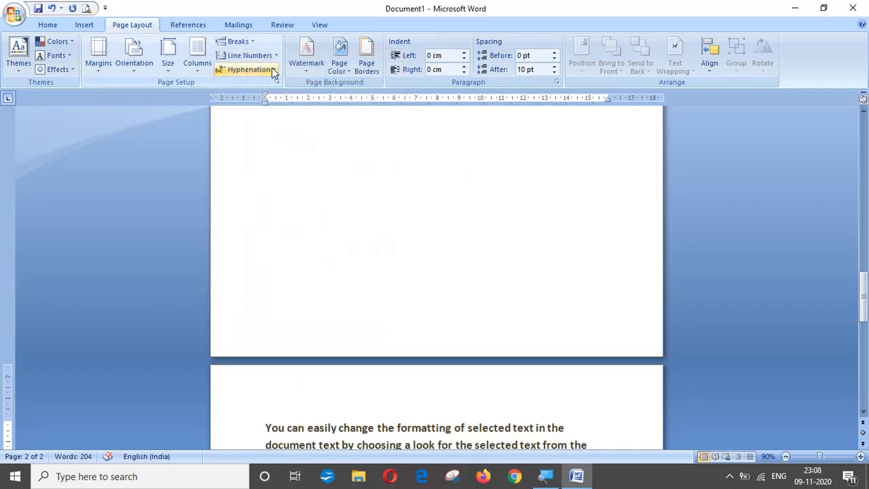
pyautogui.moveTo(865, 312); pyautogui.dragTo(866, 333)
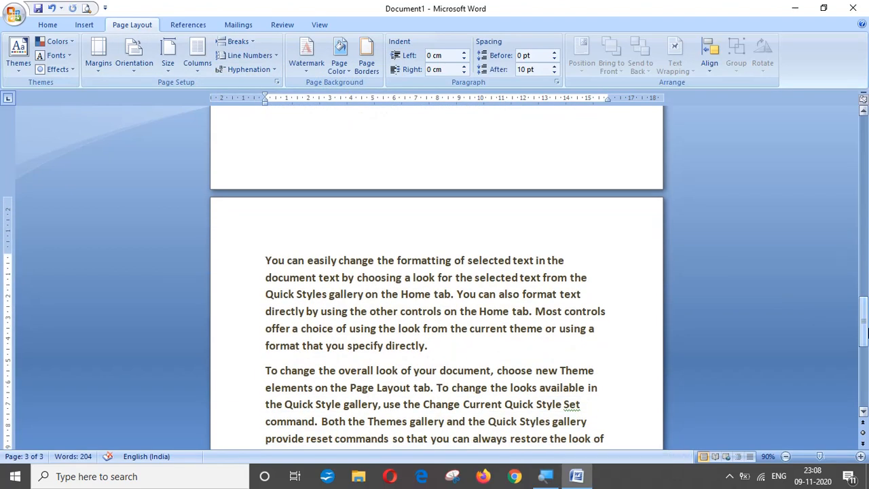
pyautogui.press('BackSpace')
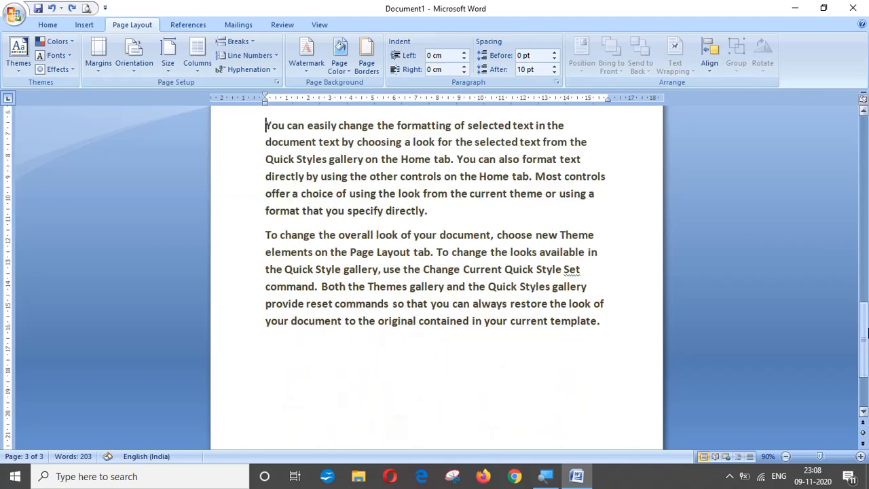
pyautogui.moveTo(866, 333); pyautogui.dragTo(866, 340)
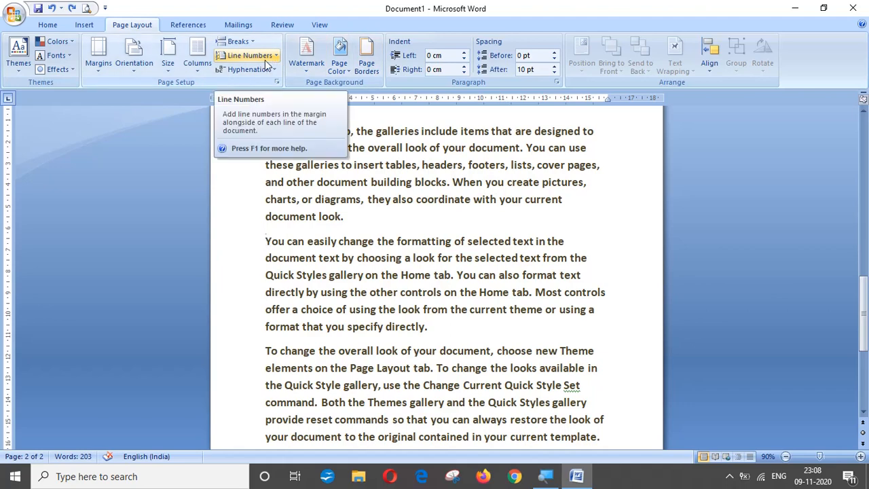
# Step: Lay out only the sample text from "coordinate with the overall look" to the end in two columns and check the flow
pyautogui.moveTo(266, 145); pyautogui.dragTo(603, 439)
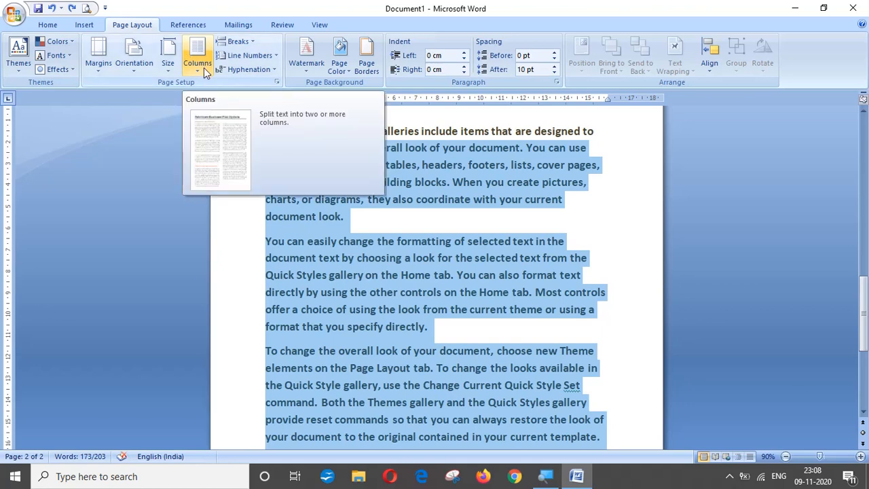
pyautogui.click(204, 68)
pyautogui.click(219, 119)
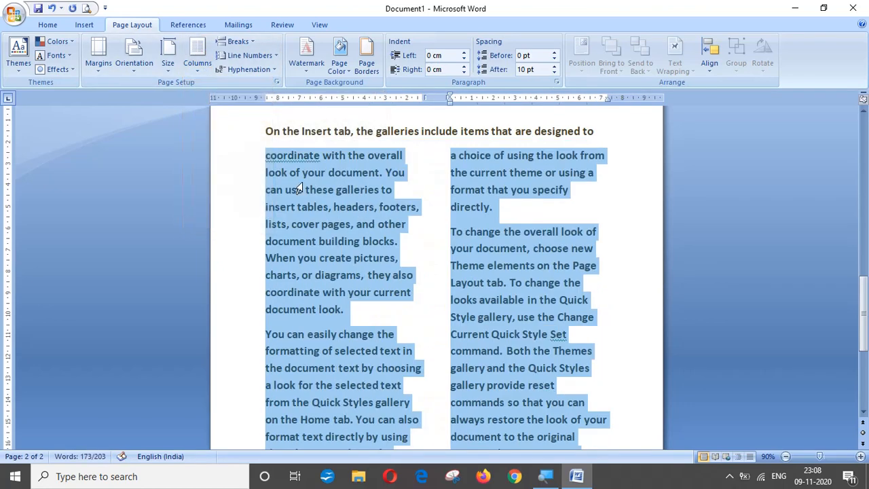
pyautogui.click(332, 206)
pyautogui.moveTo(862, 310)
pyautogui.mouseDown()
pyautogui.moveTo(864, 298)
pyautogui.moveTo(863, 337)
pyautogui.moveTo(865, 301)
pyautogui.mouseUp()
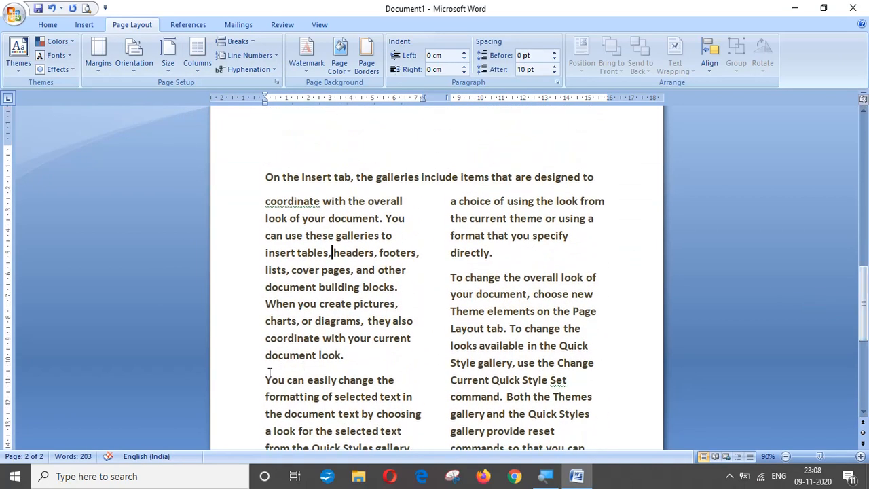
pyautogui.moveTo(862, 303); pyautogui.dragTo(863, 332)
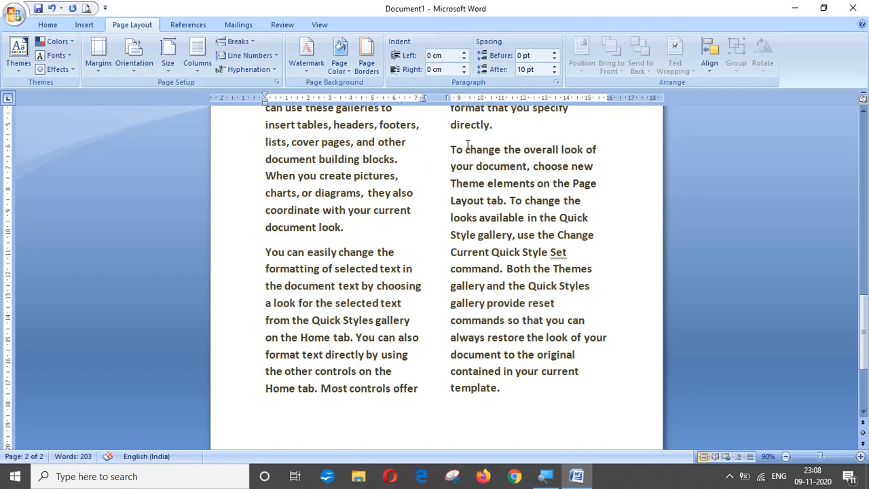
# Step: Insert a column break before the paragraph starting "You can easily change", check both columns, and delete the break again
pyautogui.click(248, 45)
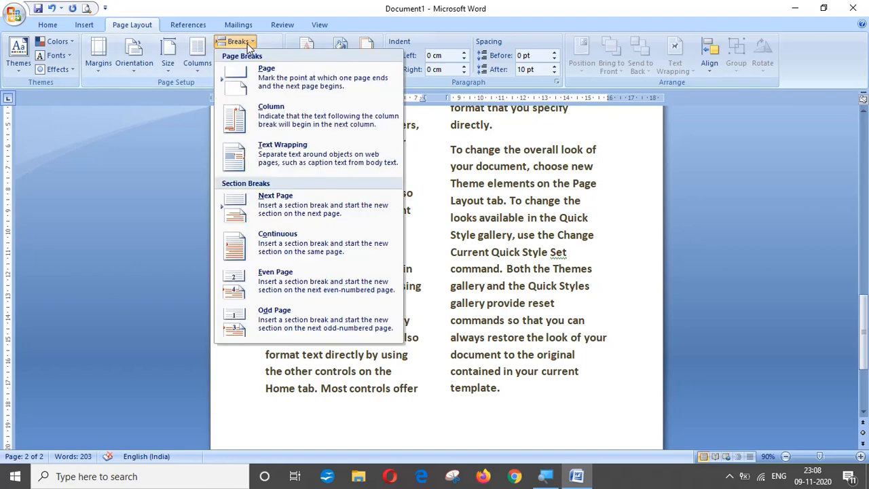
pyautogui.click(281, 120)
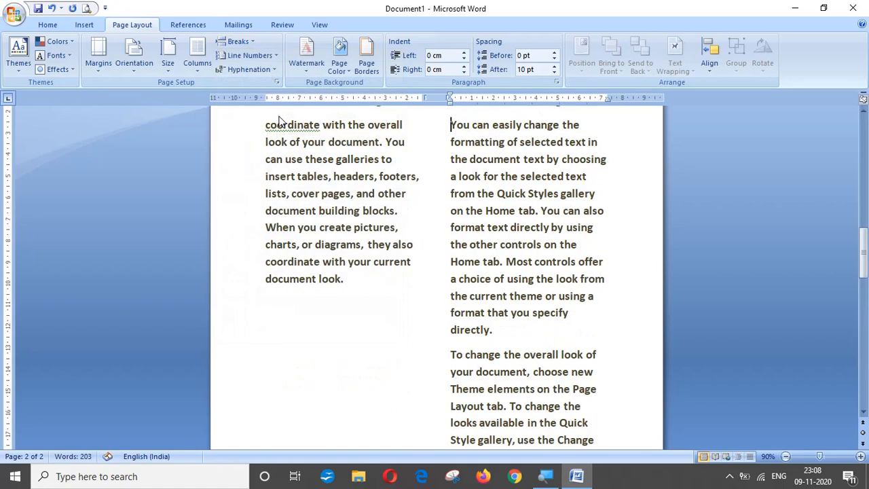
pyautogui.moveTo(866, 245); pyautogui.dragTo(866, 230)
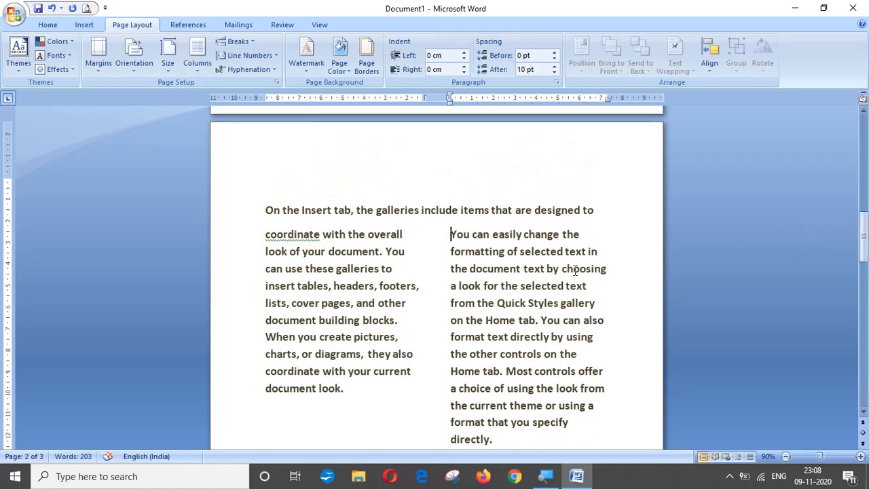
pyautogui.press('BackSpace')
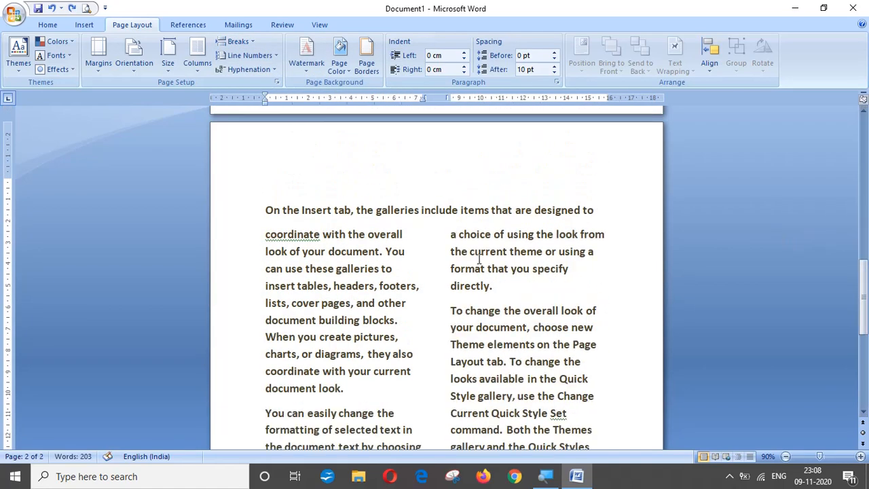
# Step: Review the section break types and undo the two-column layout of the sample text
pyautogui.click(254, 41)
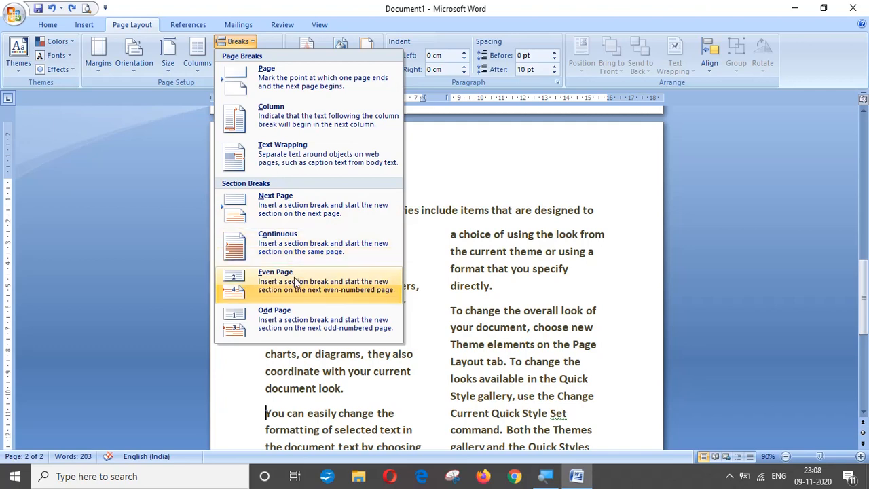
pyautogui.click(256, 40)
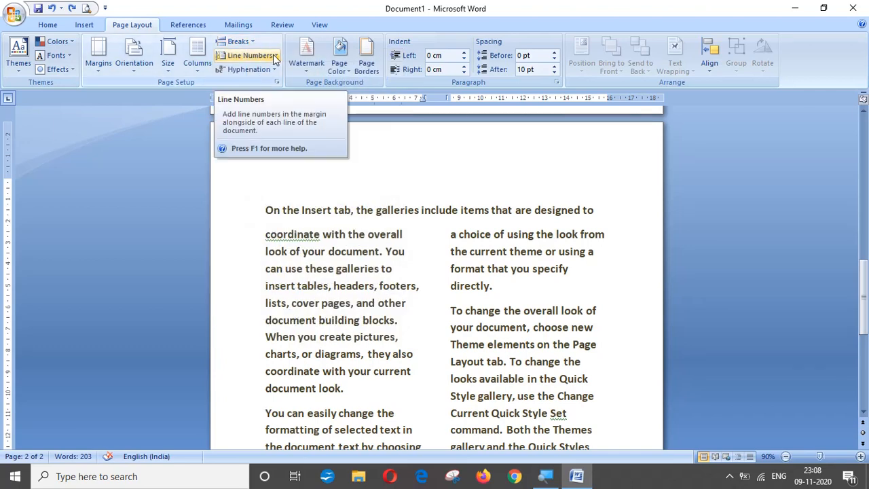
pyautogui.hotkey('ctrl', 'z')
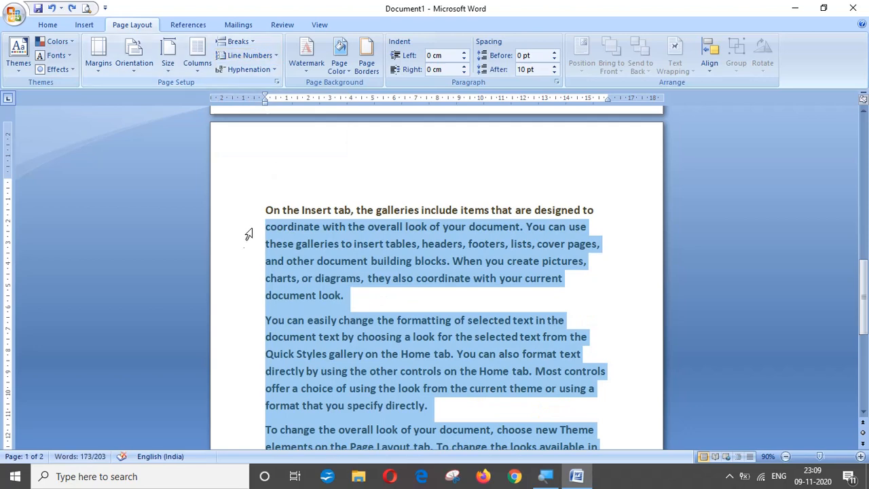
pyautogui.click(247, 243)
# Step: Turn on continuous line numbering and check the numbers across both pages
pyautogui.moveTo(864, 299); pyautogui.dragTo(864, 154)
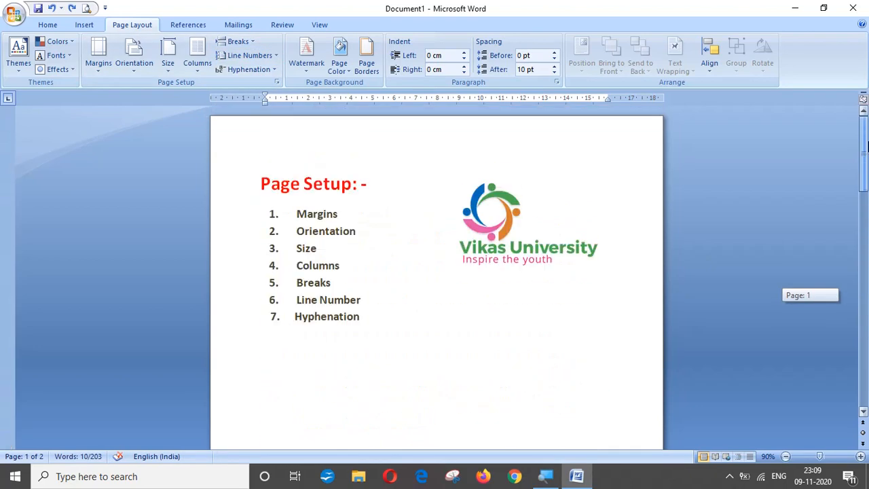
pyautogui.click(266, 56)
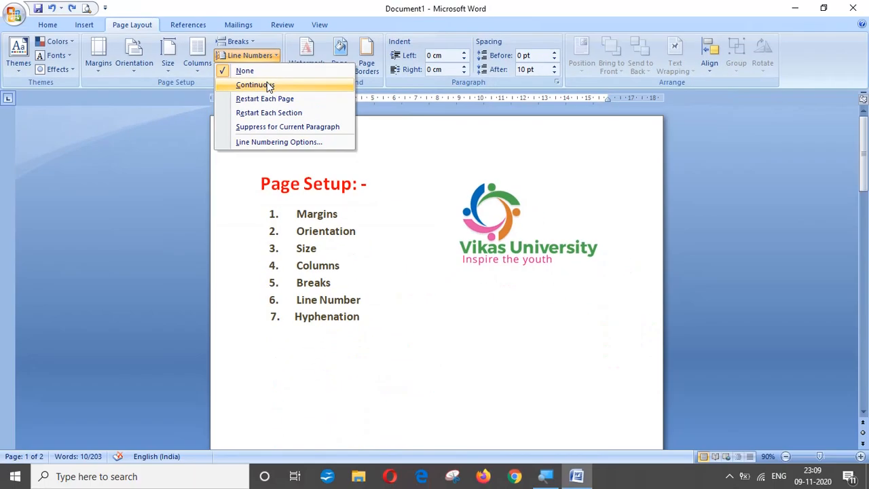
pyautogui.click(270, 86)
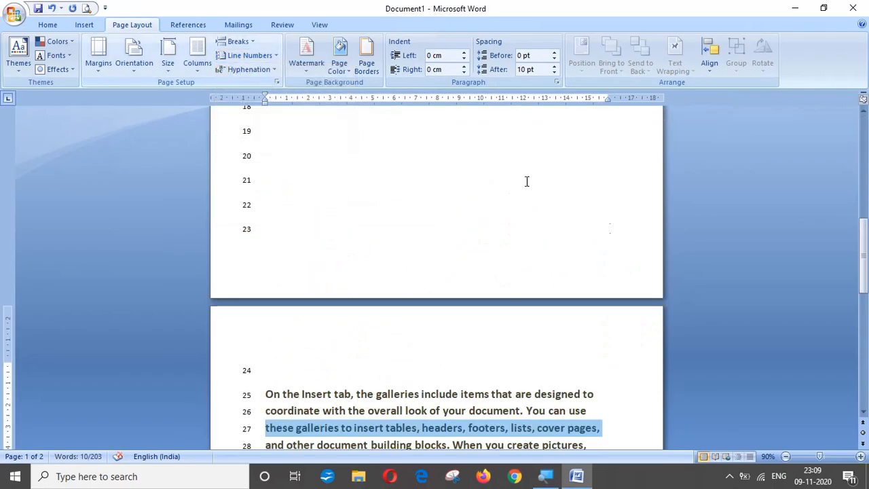
pyautogui.moveTo(864, 159); pyautogui.dragTo(864, 130)
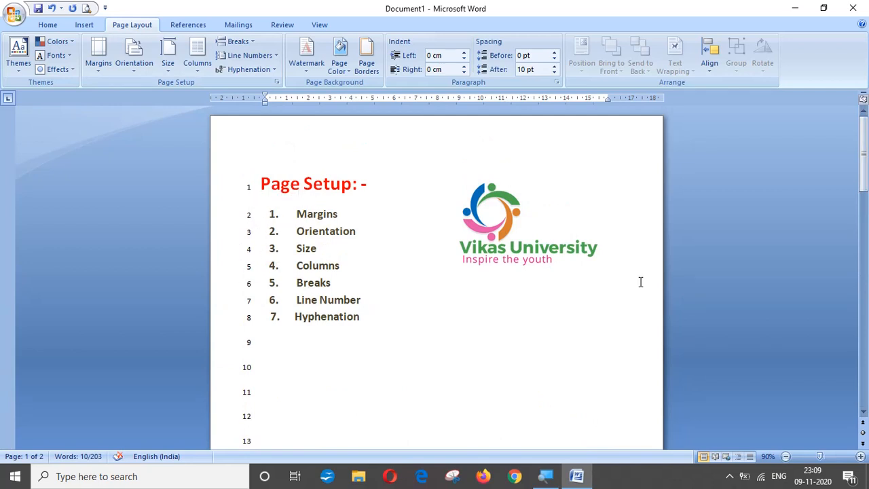
pyautogui.moveTo(865, 187); pyautogui.dragTo(865, 290)
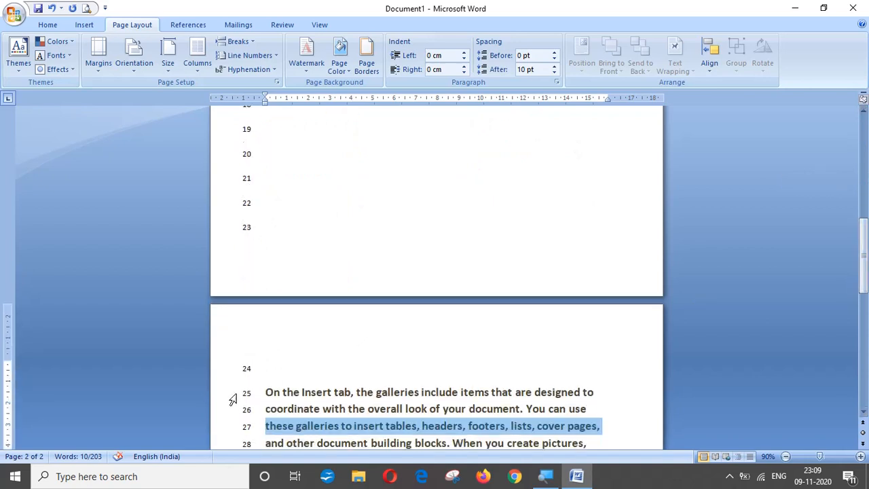
pyautogui.moveTo(865, 296); pyautogui.dragTo(865, 228)
# Step: Change line numbering to restart on each page and check the numbers on the second page
pyautogui.click(270, 55)
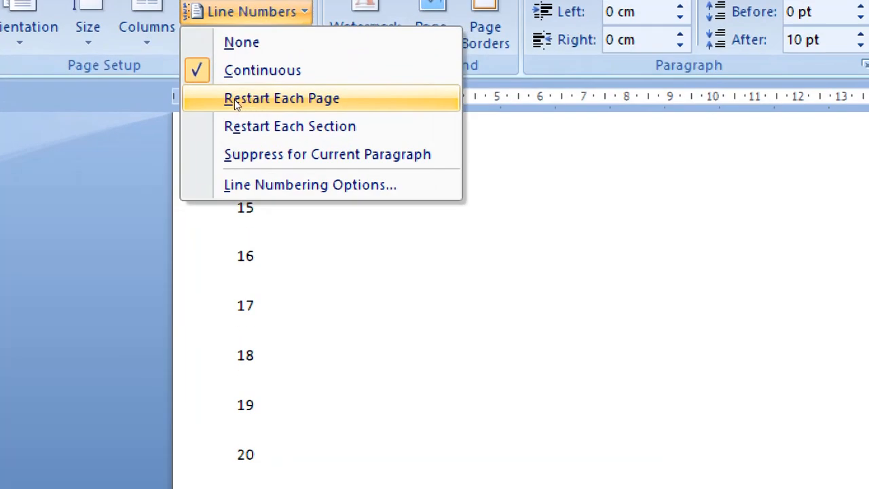
pyautogui.click(274, 98)
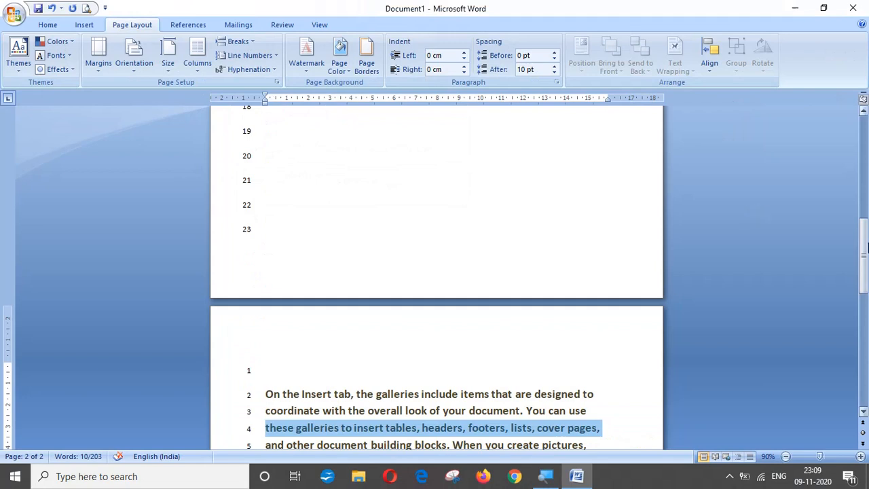
pyautogui.moveTo(866, 224); pyautogui.dragTo(866, 313)
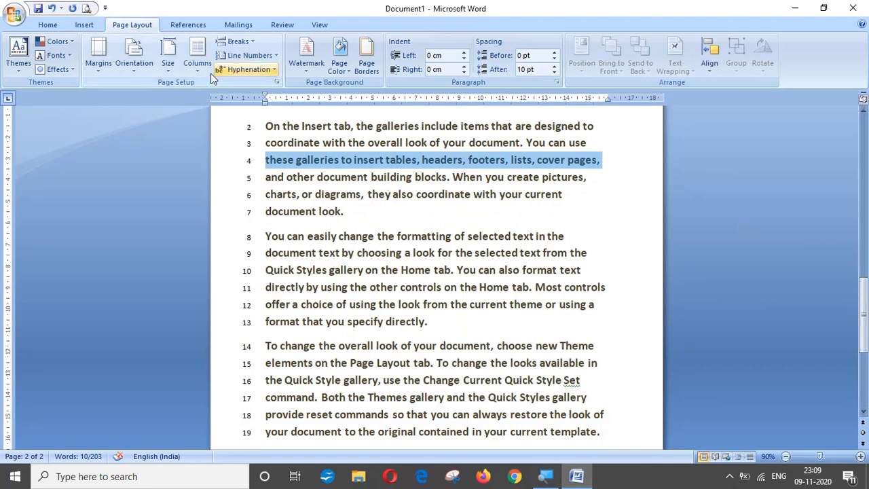
# Step: Set line numbering to None and check the first page
pyautogui.click(246, 57)
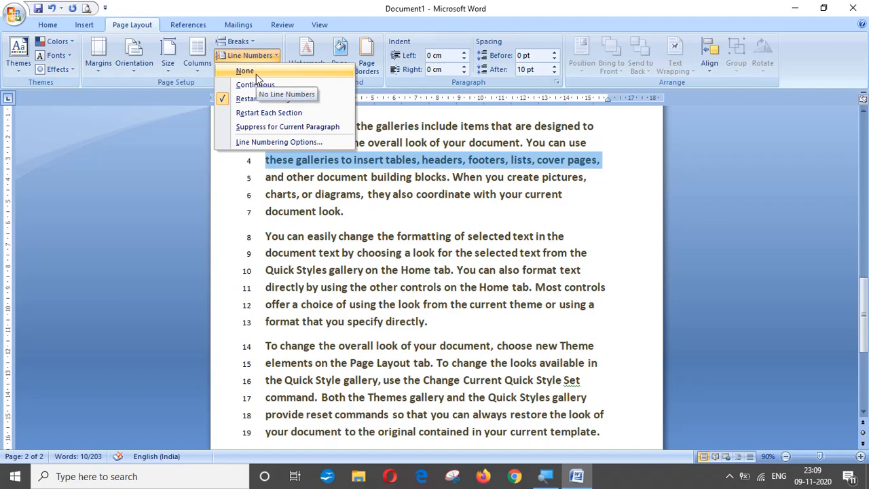
pyautogui.click(255, 72)
pyautogui.moveTo(864, 278); pyautogui.dragTo(863, 122)
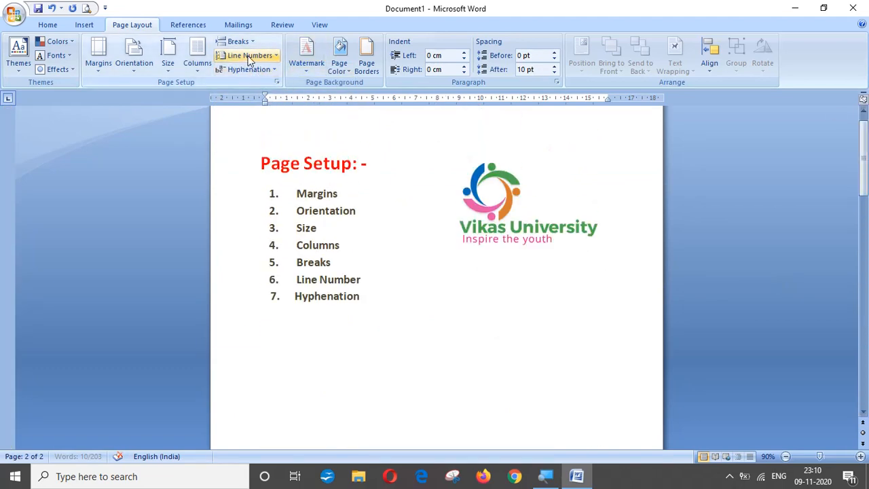
pyautogui.click(269, 57)
pyautogui.click(268, 58)
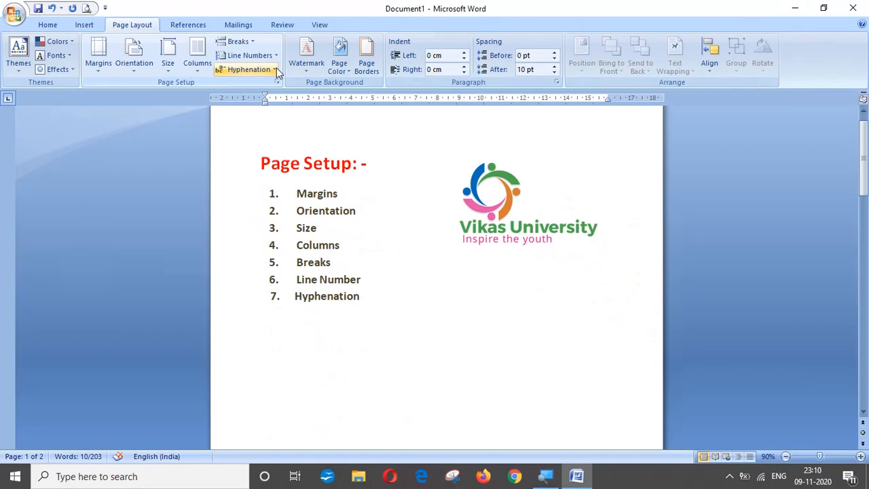
# Step: Select the second paragraph of the sample text on page 2 and turn on automatic hyphenation
pyautogui.moveTo(866, 166); pyautogui.dragTo(866, 321)
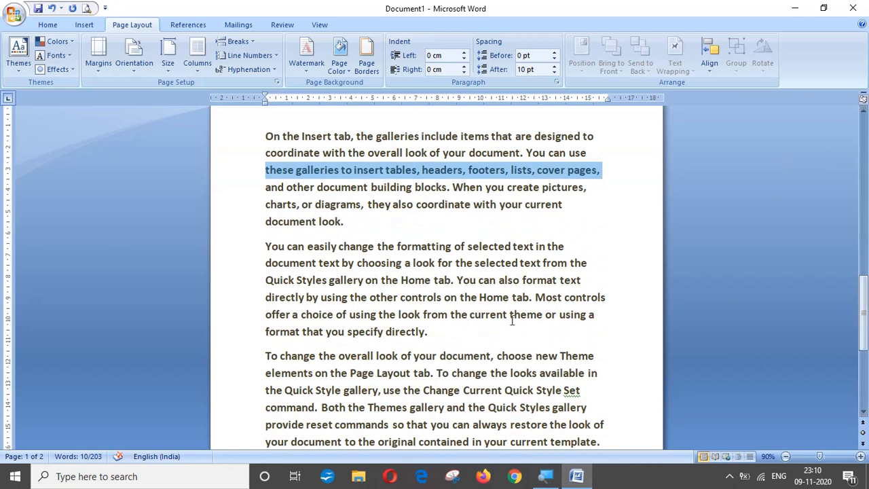
pyautogui.click(461, 315)
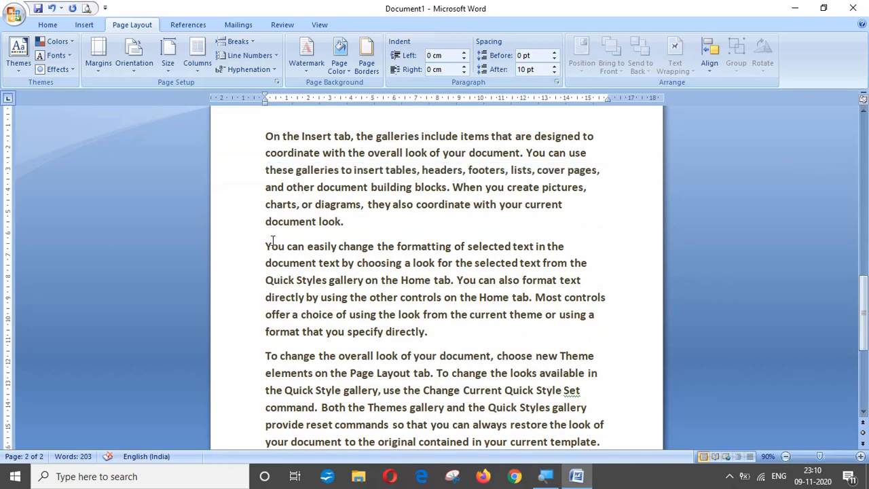
pyautogui.moveTo(267, 245); pyautogui.dragTo(434, 330)
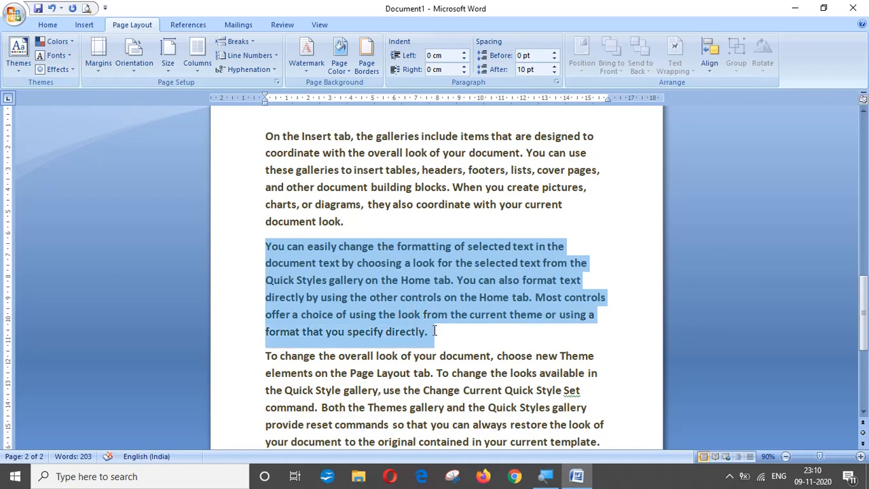
pyautogui.click(475, 296)
pyautogui.click(388, 272)
pyautogui.click(305, 260)
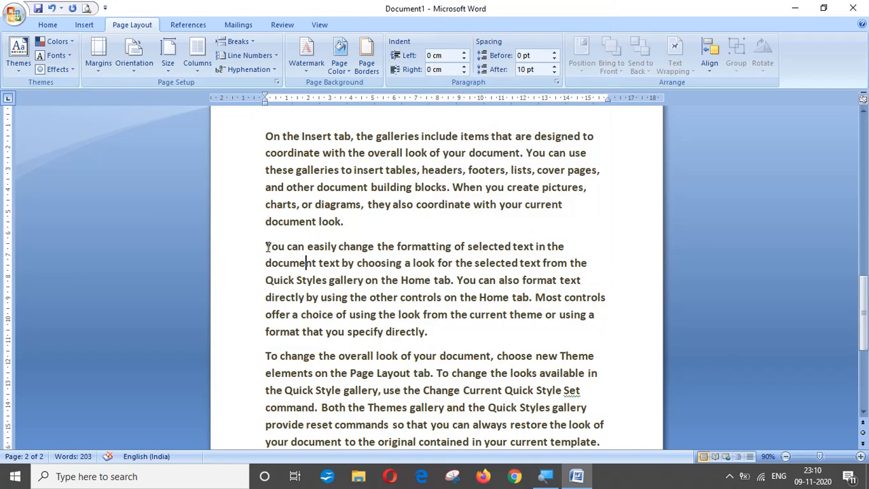
pyautogui.moveTo(266, 246); pyautogui.dragTo(376, 246)
pyautogui.click(566, 246)
pyautogui.moveTo(265, 246); pyautogui.dragTo(597, 327)
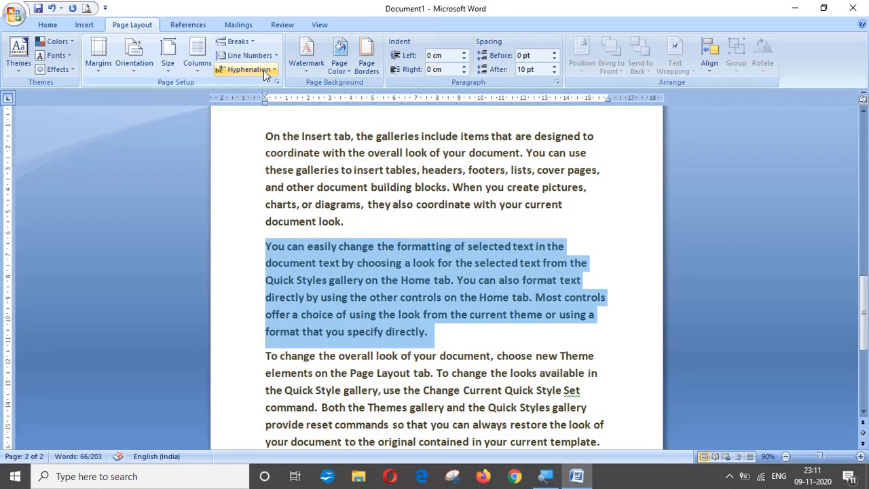
pyautogui.click(265, 72)
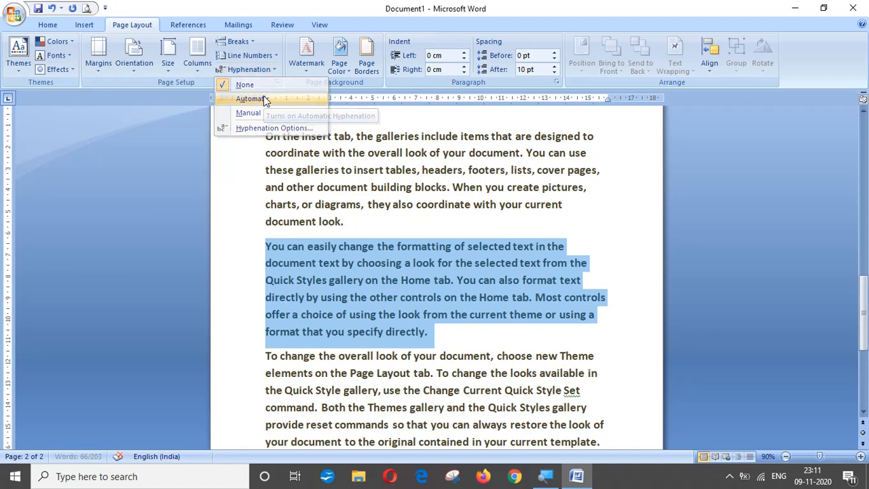
pyautogui.click(265, 99)
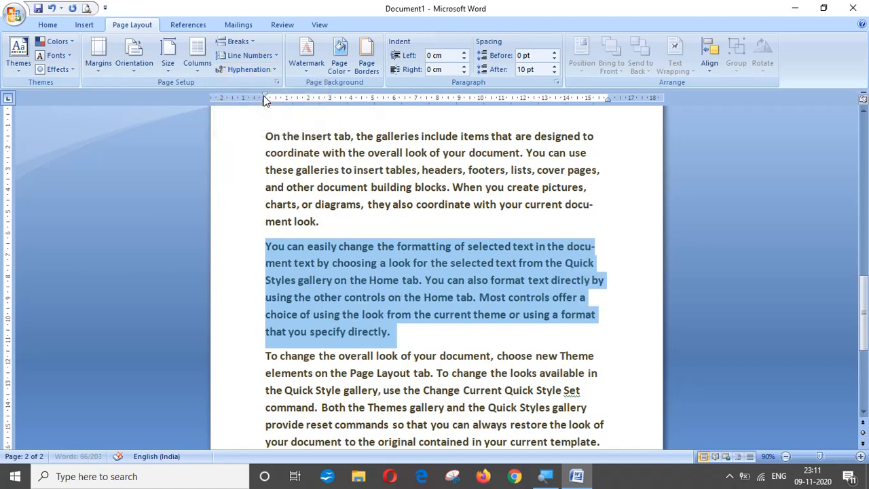
pyautogui.click(389, 297)
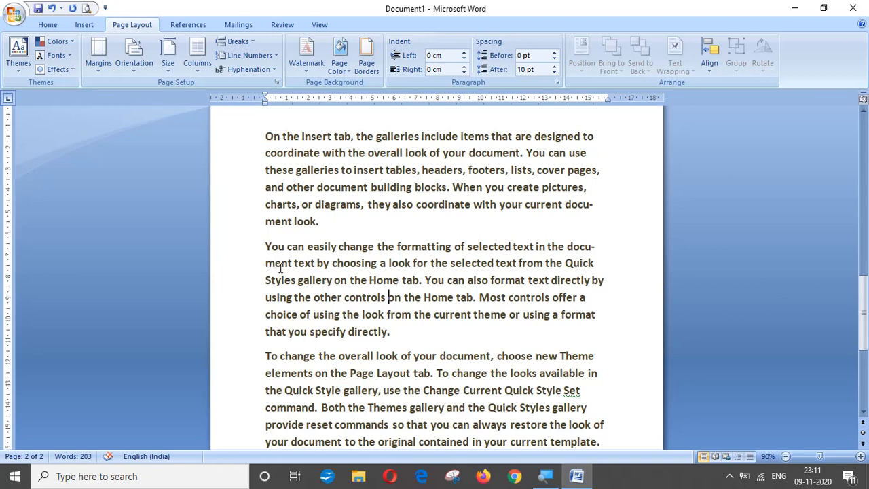
# Step: Reselect the paragraph starting "You can easily change" and set hyphenation to None
pyautogui.moveTo(863, 319)
pyautogui.mouseDown()
pyautogui.moveTo(863, 362)
pyautogui.moveTo(863, 311)
pyautogui.mouseUp()
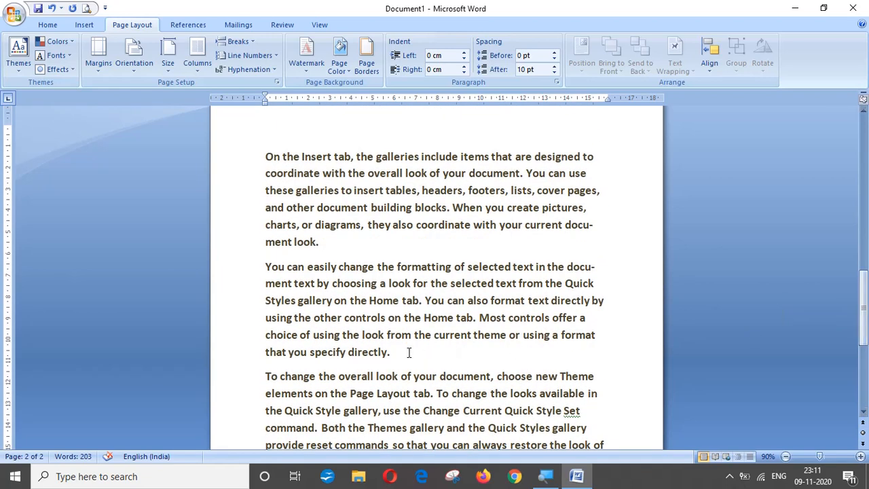
pyautogui.moveTo(399, 352); pyautogui.dragTo(264, 266)
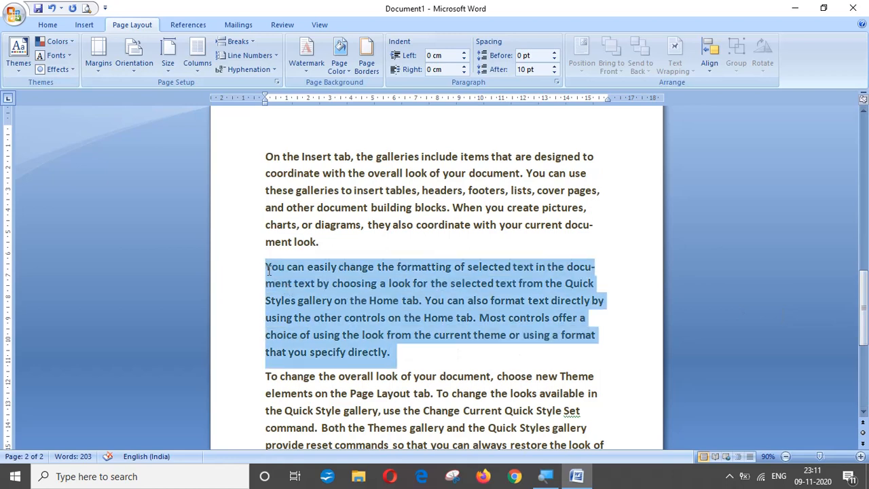
pyautogui.click(251, 69)
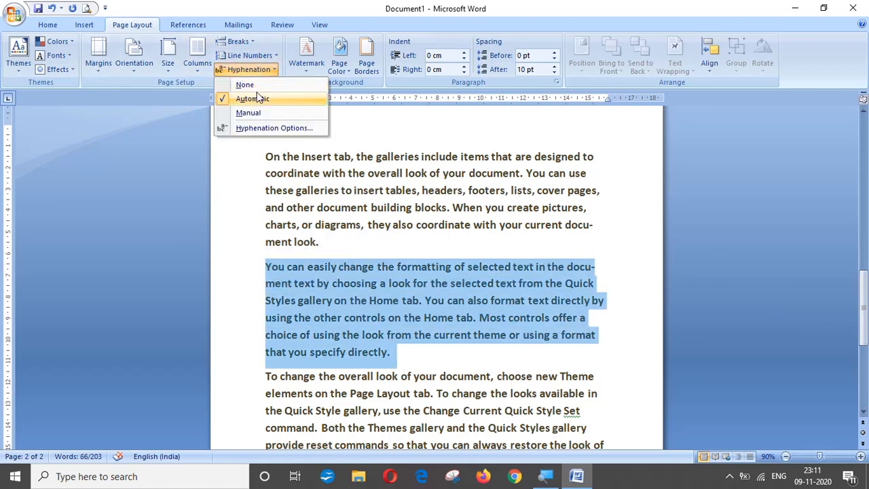
pyautogui.click(256, 87)
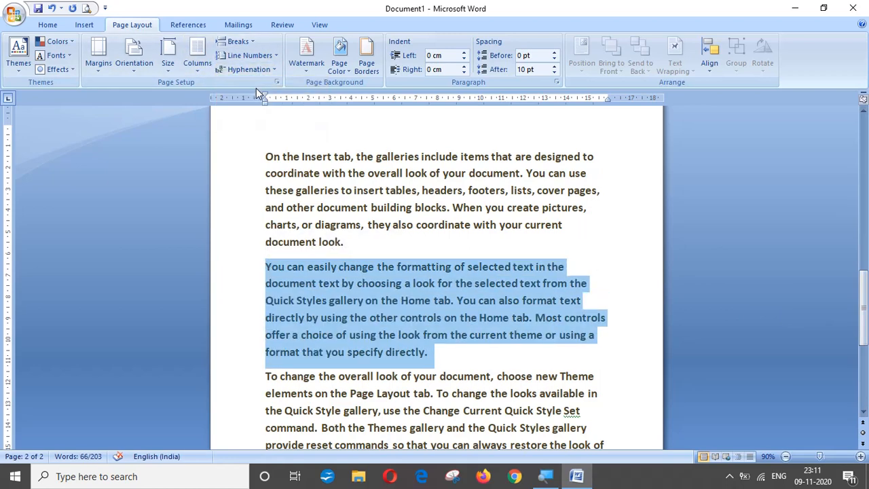
pyautogui.click(399, 293)
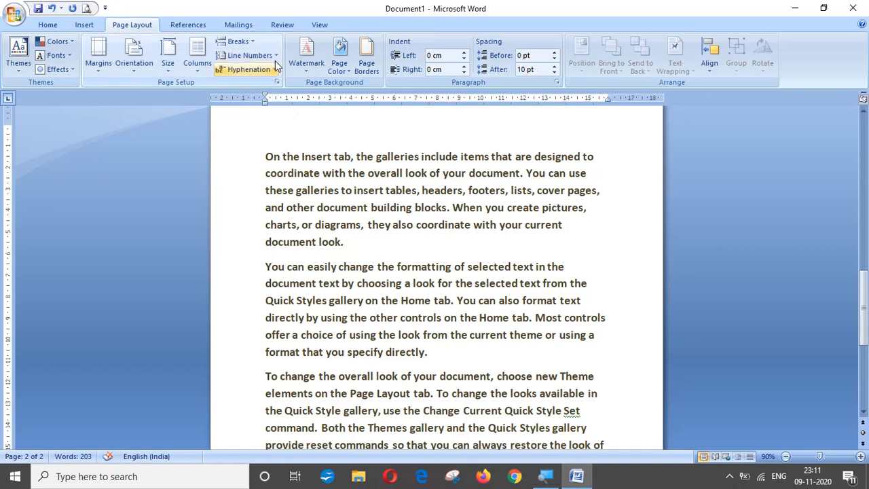
# Step: Open the print settings, examine the list of available printers and cancel without printing
pyautogui.click(14, 14)
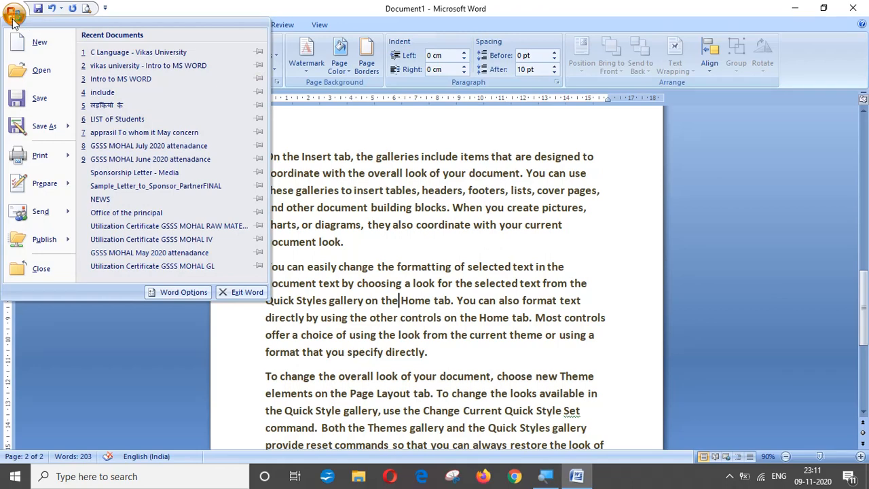
pyautogui.moveTo(39, 154)
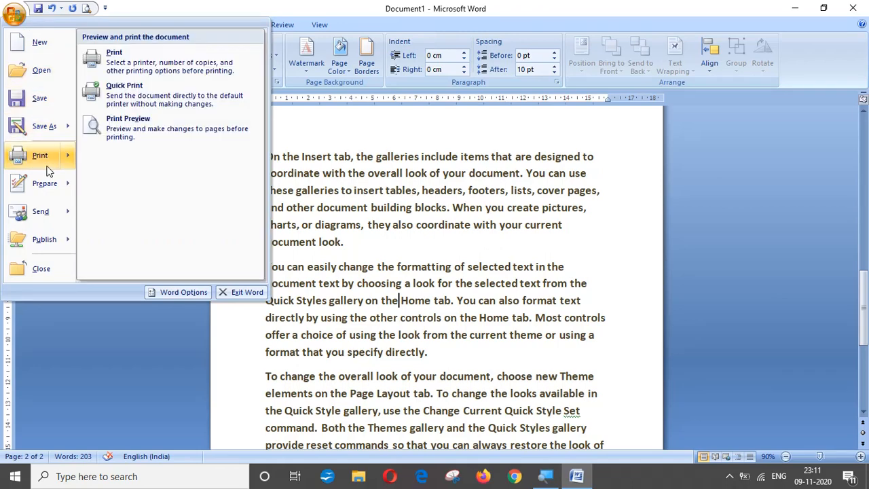
pyautogui.click(150, 68)
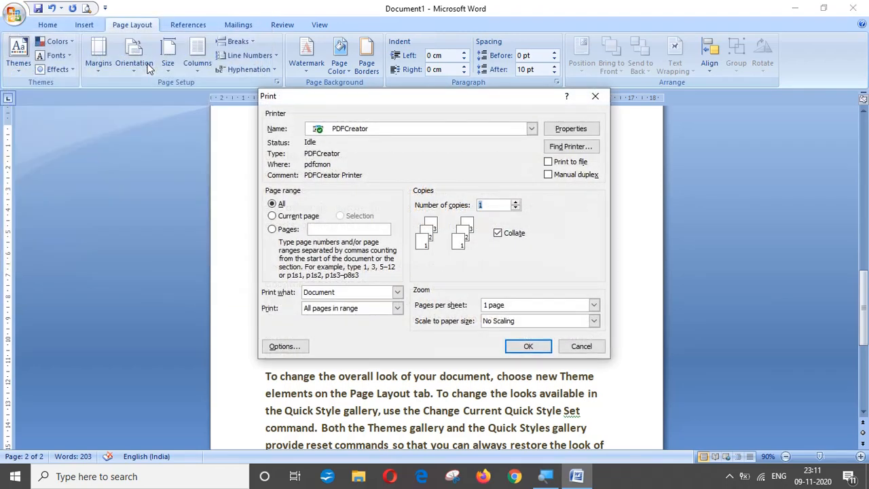
pyautogui.moveTo(457, 110); pyautogui.dragTo(454, 129)
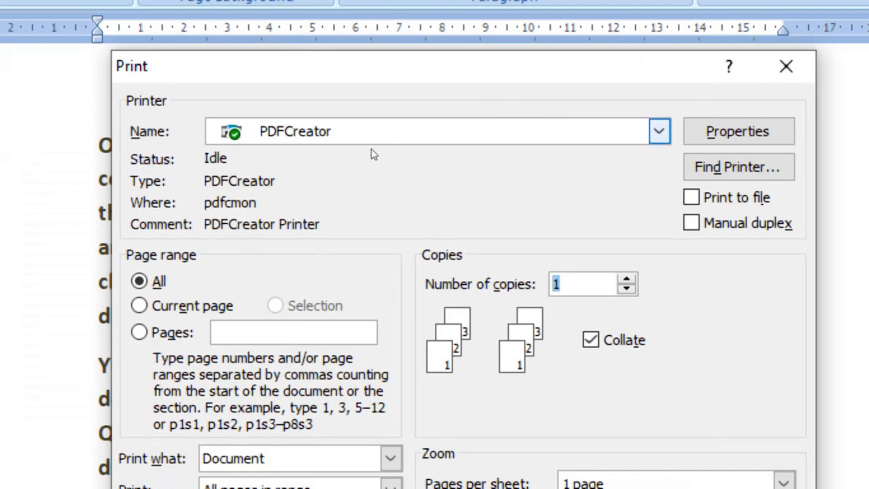
pyautogui.click(544, 152)
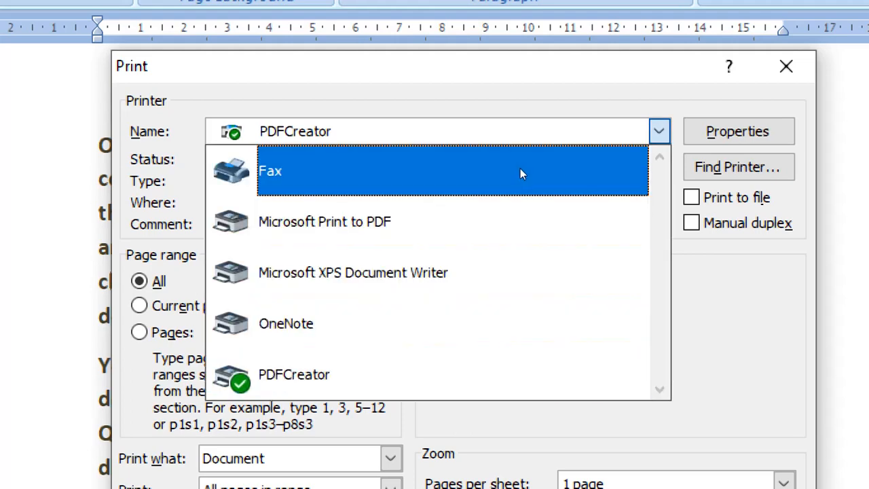
pyautogui.press('Escape')
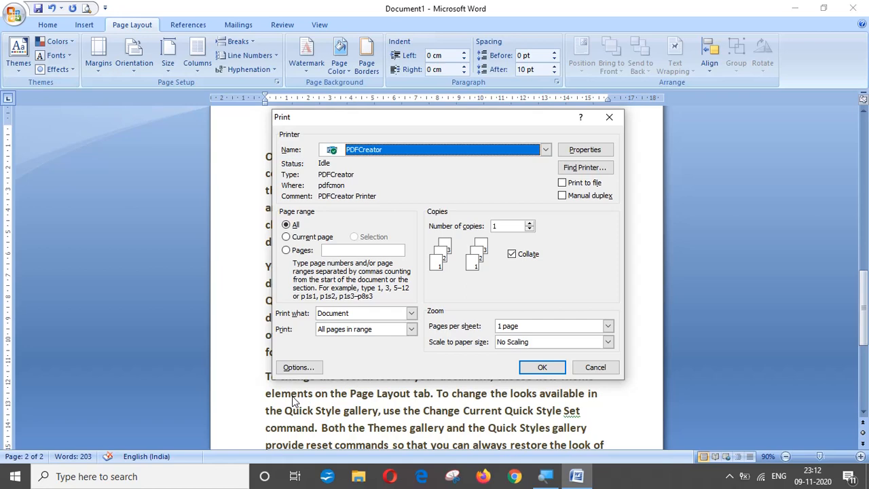
pyautogui.click(597, 371)
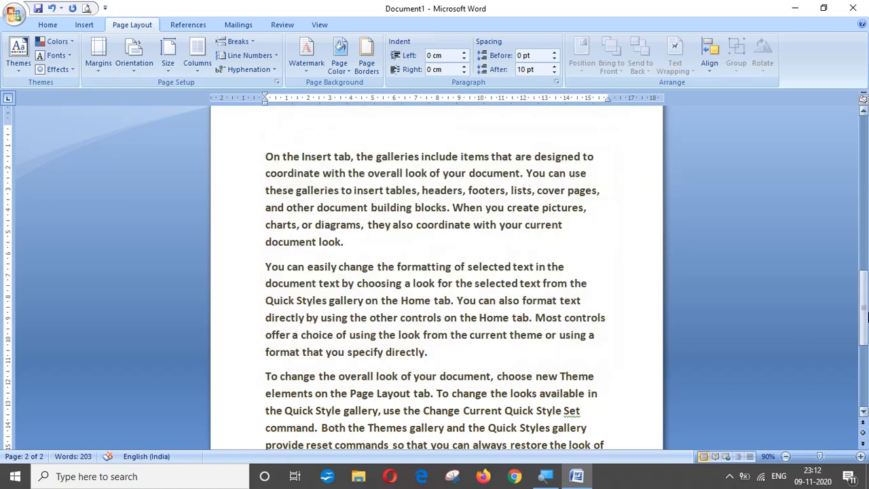
# Step: Place the cursor on the first page, choose Current page as the print range and cancel printing
pyautogui.moveTo(865, 315); pyautogui.dragTo(866, 251)
pyautogui.moveTo(866, 182); pyautogui.dragTo(864, 153)
pyautogui.click(413, 296)
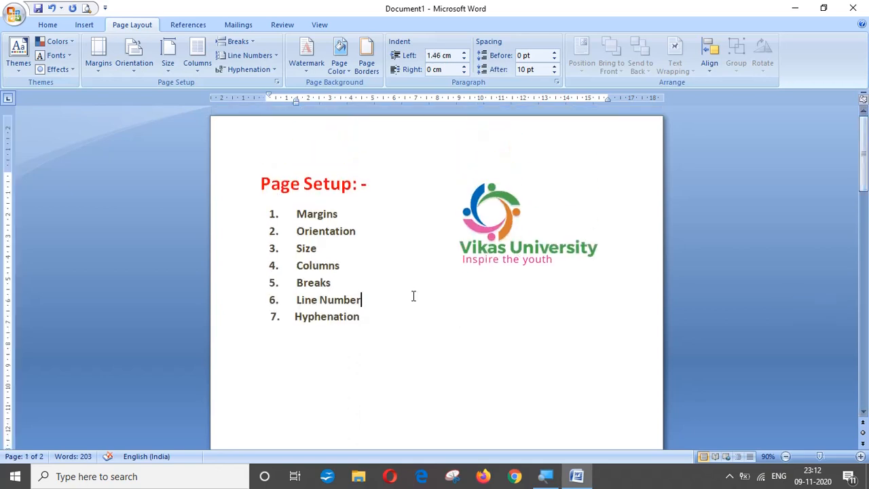
pyautogui.click(13, 12)
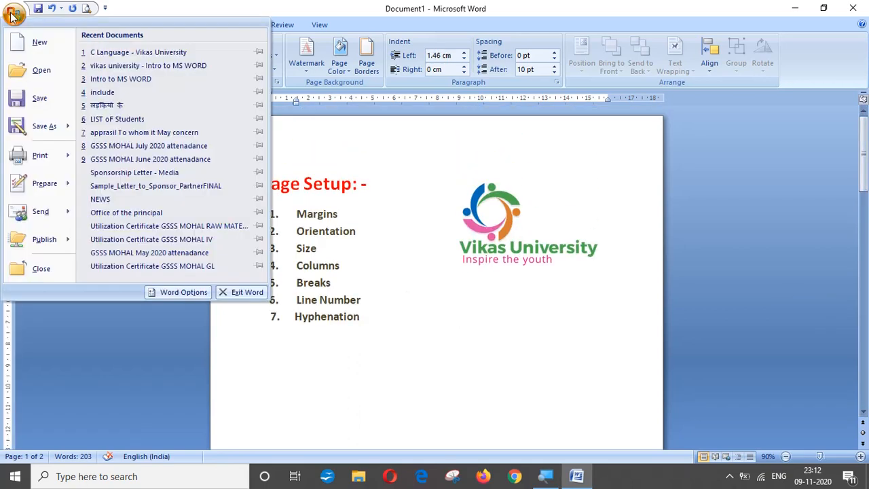
pyautogui.moveTo(39, 153)
pyautogui.click(144, 68)
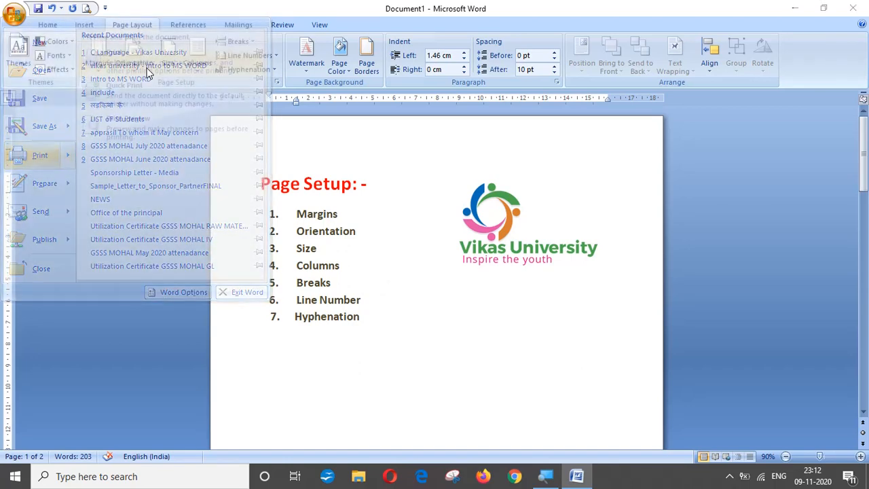
pyautogui.click(286, 237)
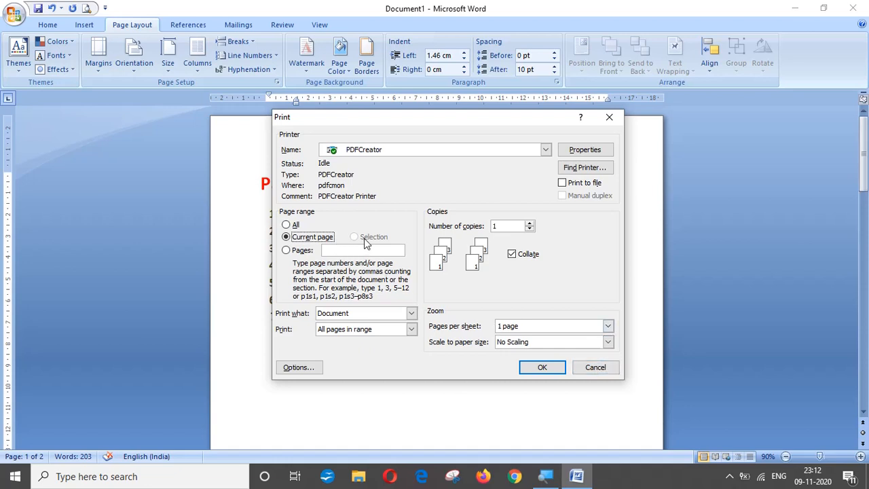
pyautogui.click(596, 366)
# Step: Select the first two paragraphs on page 2 and set the print range to Selection
pyautogui.moveTo(865, 156); pyautogui.dragTo(866, 302)
pyautogui.moveTo(265, 171); pyautogui.dragTo(436, 363)
pyautogui.moveTo(862, 304); pyautogui.dragTo(862, 310)
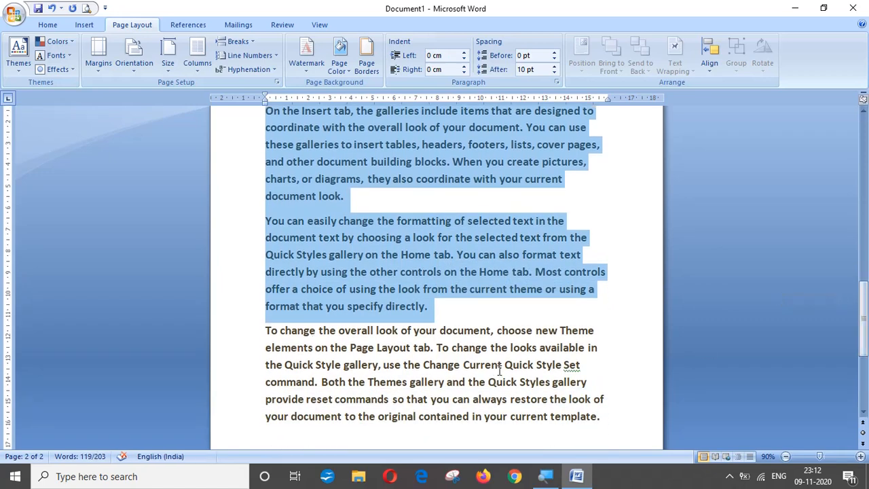
pyautogui.click(14, 14)
pyautogui.moveTo(39, 160)
pyautogui.click(150, 58)
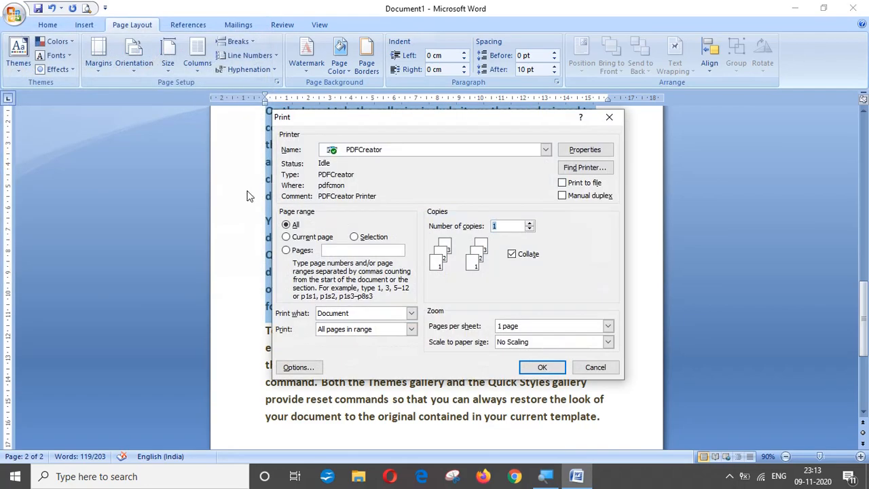
pyautogui.click(287, 237)
pyautogui.moveTo(511, 112); pyautogui.dragTo(401, 223)
pyautogui.click(248, 342)
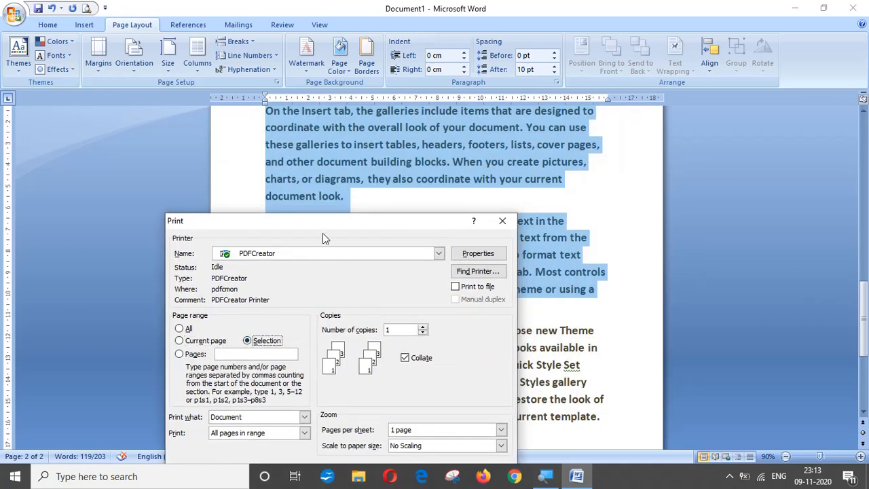
pyautogui.moveTo(331, 232); pyautogui.dragTo(376, 182)
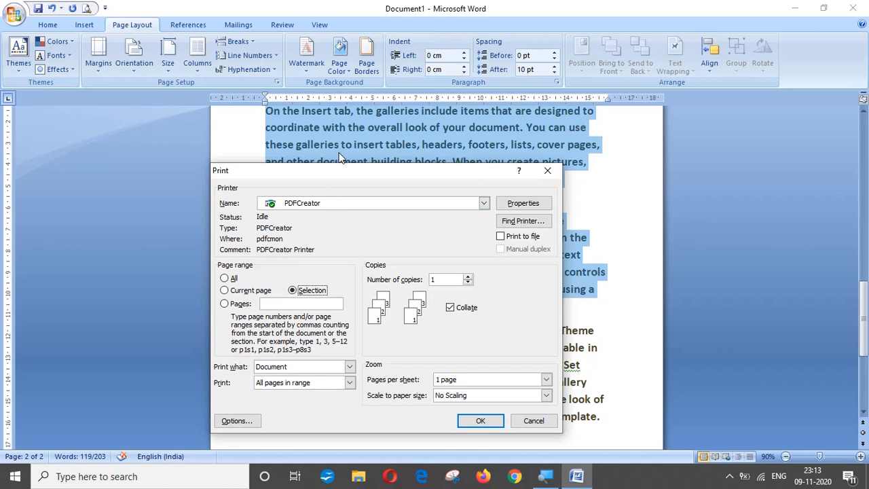
# Step: Change the print range to specific pages, trying 1-6 and replacing it with 1,5,6,9
pyautogui.click(225, 305)
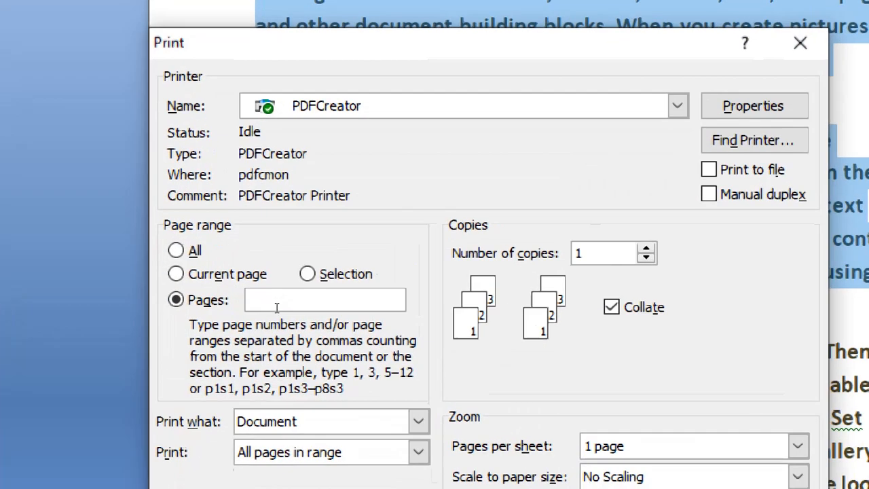
pyautogui.write('1-6')
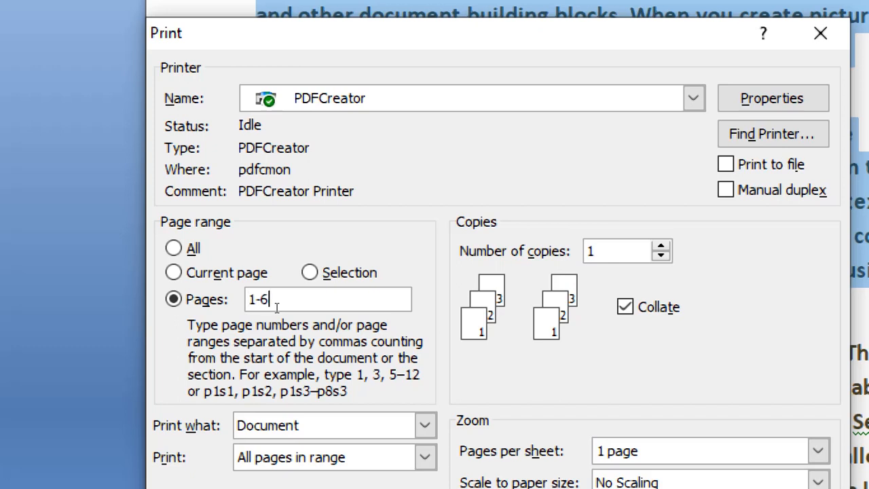
pyautogui.press('BackSpace')
pyautogui.press('BackSpace')
pyautogui.write(',5,6,9')
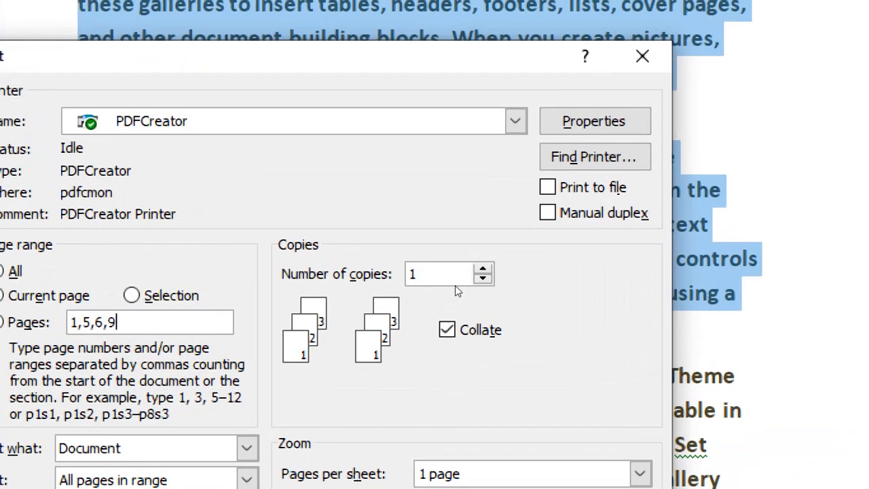
# Step: Set the number of copies to 7 and send the print job to PDFCreator
pyautogui.click(482, 270)
pyautogui.click(482, 270)
pyautogui.click(482, 270)
pyautogui.click(482, 269)
pyautogui.click(482, 269)
pyautogui.click(482, 269)
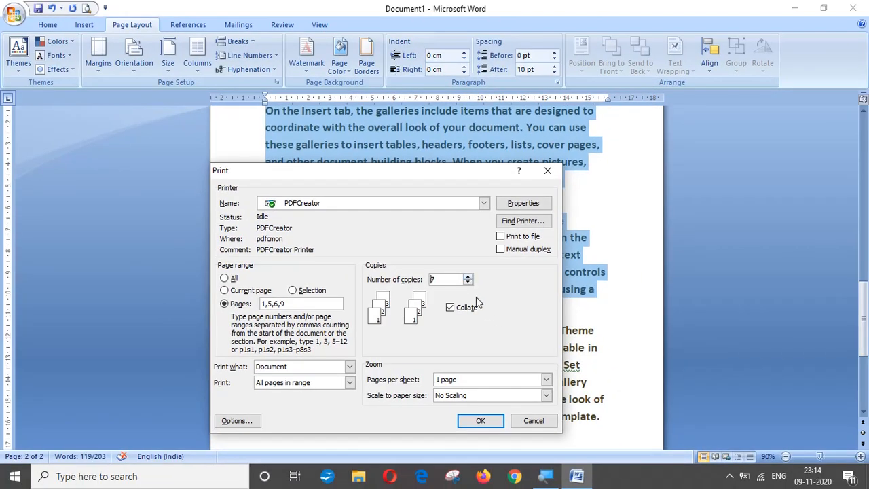
pyautogui.click(482, 421)
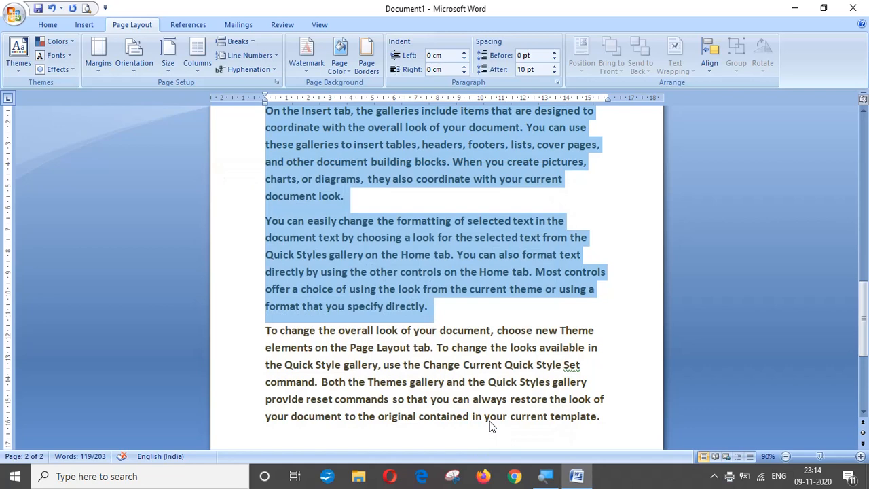